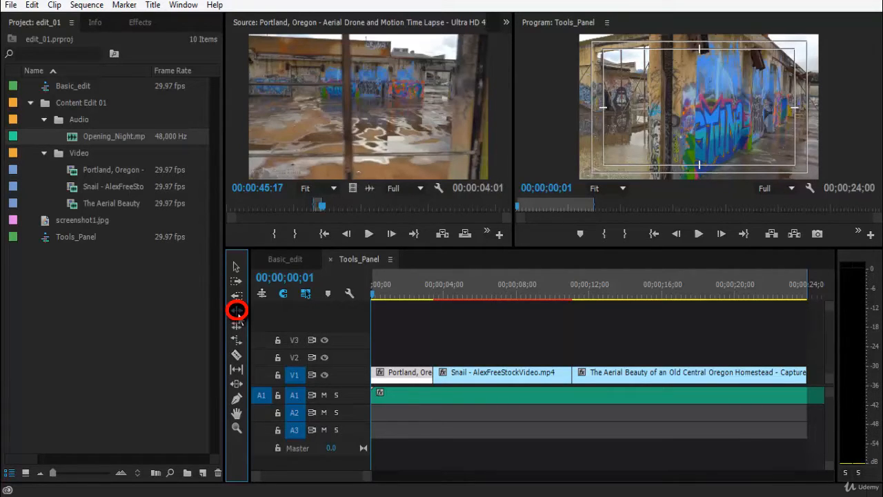
# With the Ripple Edit tool, ripple-trim the end of the Portland clip to shorten it
pyautogui.click(237, 310)
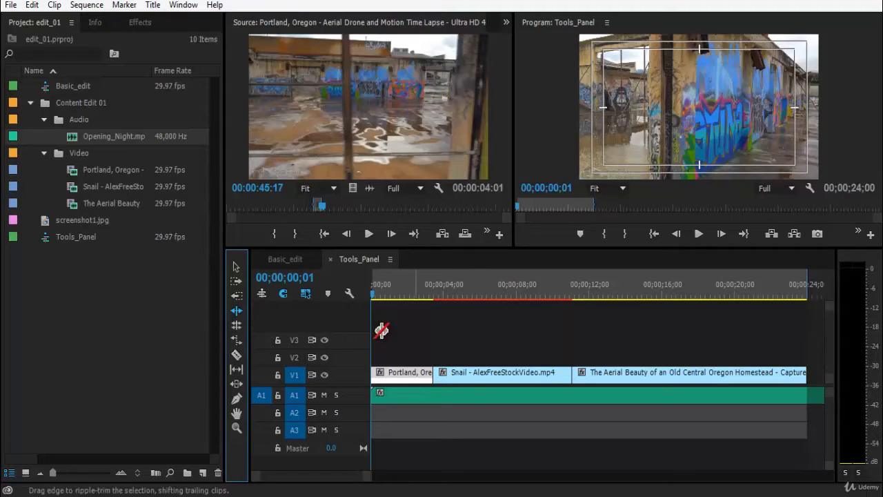
pyautogui.moveTo(427, 372); pyautogui.dragTo(462, 372)
pyautogui.click(427, 372)
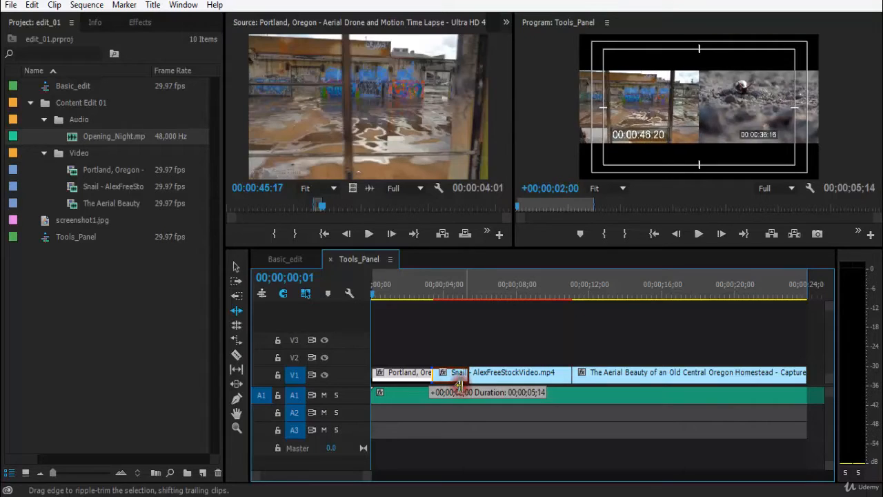
pyautogui.moveTo(423, 381)
pyautogui.mouseDown()
pyautogui.moveTo(450, 376)
pyautogui.moveTo(422, 357)
pyautogui.moveTo(376, 365)
pyautogui.moveTo(452, 373)
pyautogui.moveTo(411, 385)
pyautogui.mouseUp()
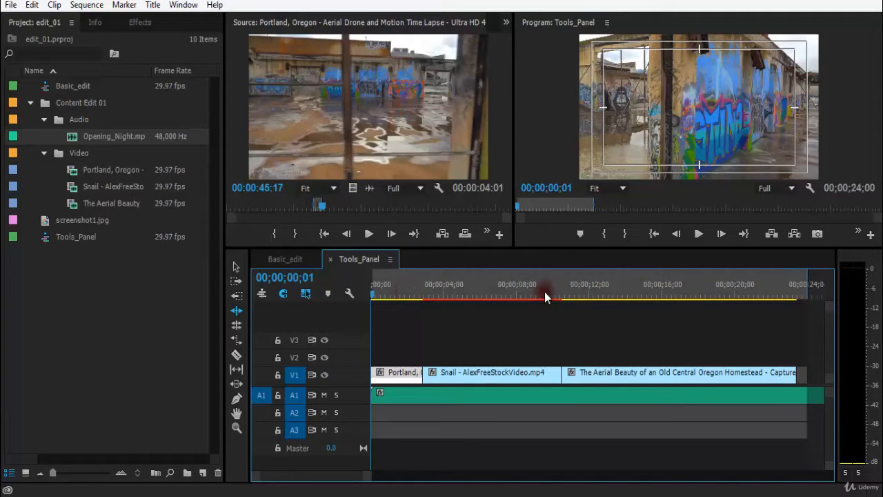
# Examine the end of the sequence, then return to the start and fit the whole sequence in the timeline
pyautogui.click(797, 293)
pyautogui.press('=')
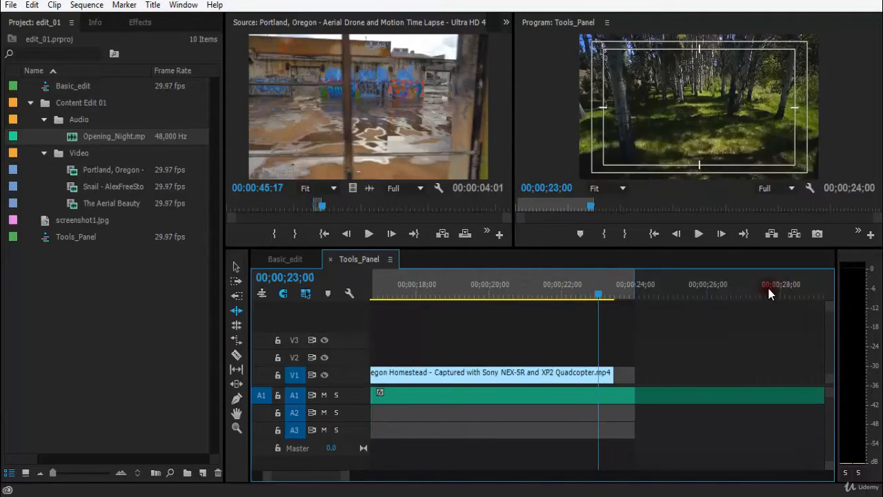
pyautogui.moveTo(693, 291); pyautogui.dragTo(661, 309)
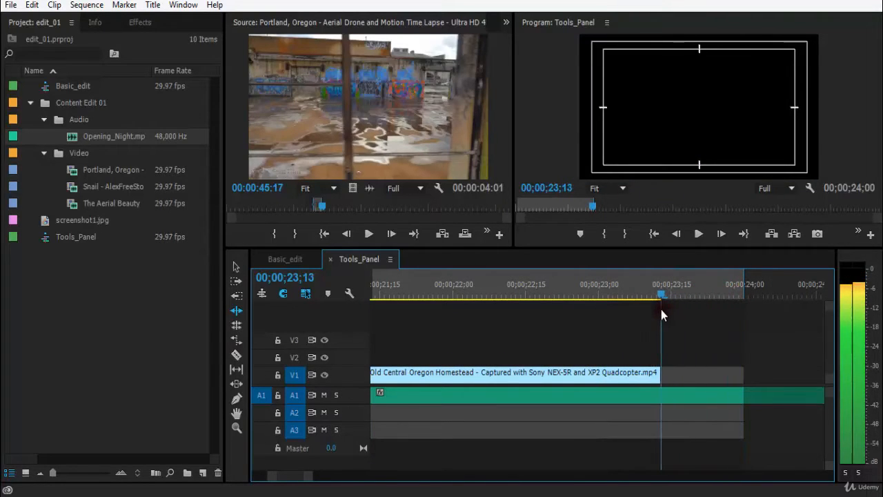
pyautogui.press('-')
pyautogui.press('-')
pyautogui.press('-')
pyautogui.press('-')
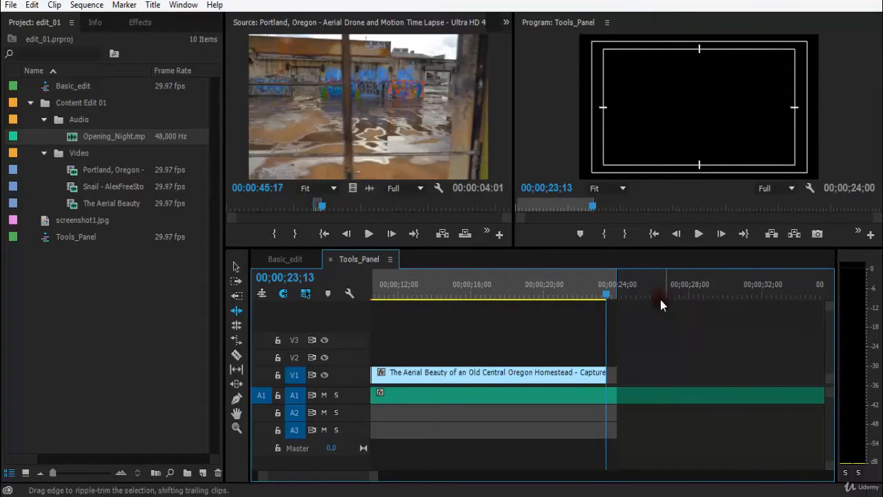
pyautogui.press('Home')
pyautogui.press('\\')
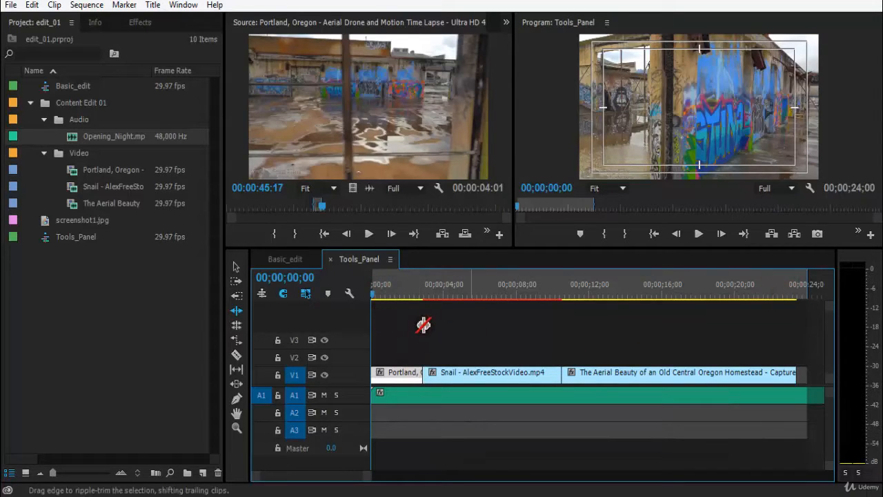
# Ripple-drag the Portland clip's out point later to lengthen it, pushing the following clips along
pyautogui.click(419, 373)
pyautogui.moveTo(419, 373); pyautogui.dragTo(462, 374)
pyautogui.press('-')
pyautogui.press('\\')
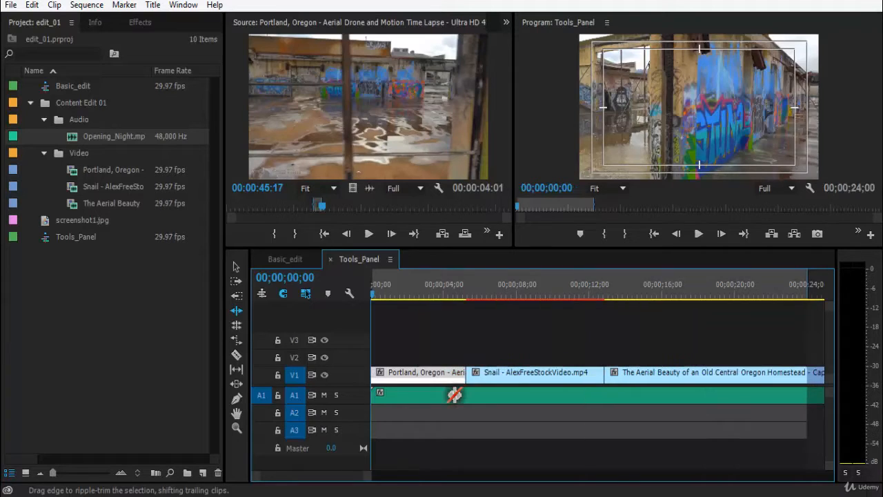
# Inspect the end of the sequence at close zoom
pyautogui.press('\\')
pyautogui.press('\\')
pyautogui.press('-')
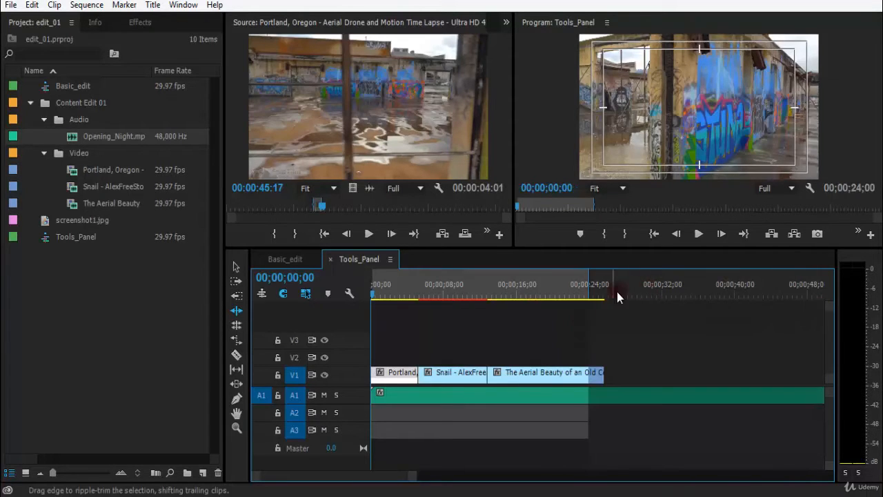
pyautogui.click(595, 291)
pyautogui.press('=')
pyautogui.press('=')
pyautogui.press('=')
pyautogui.press('=')
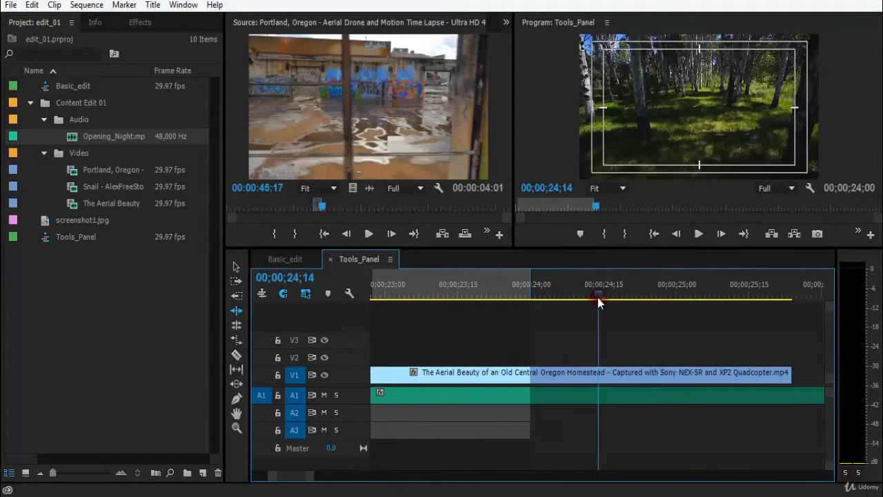
pyautogui.moveTo(598, 297); pyautogui.dragTo(793, 300)
pyautogui.press('-')
pyautogui.press('-')
pyautogui.press('-')
pyautogui.press('-')
pyautogui.press('-')
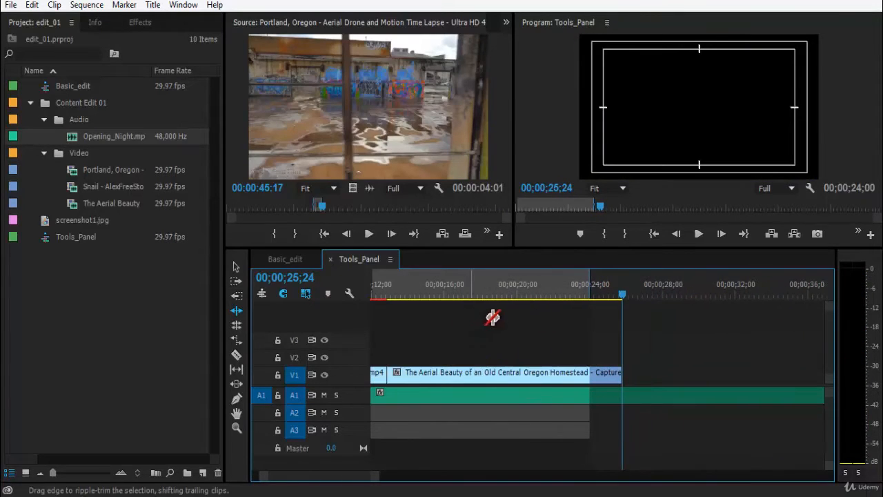
# Play back the start of the sequence
pyautogui.moveTo(407, 296); pyautogui.dragTo(356, 291)
pyautogui.press('=')
pyautogui.press('=')
pyautogui.press('space')
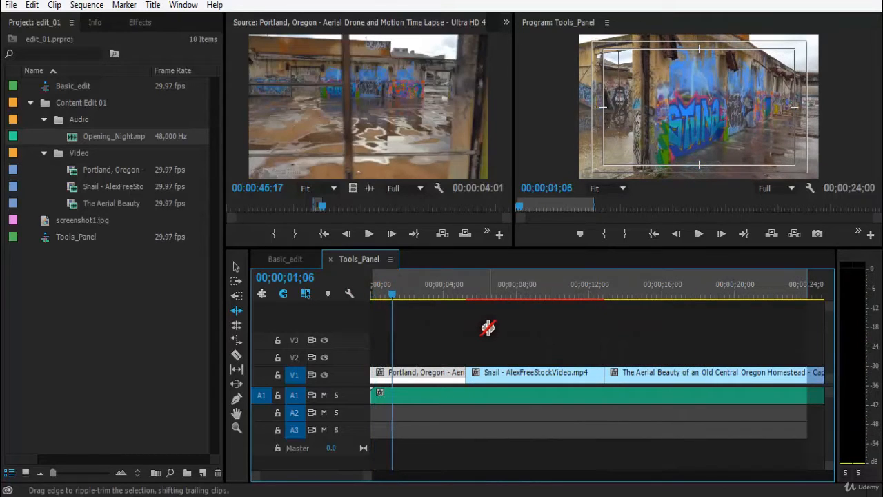
pyautogui.press('-')
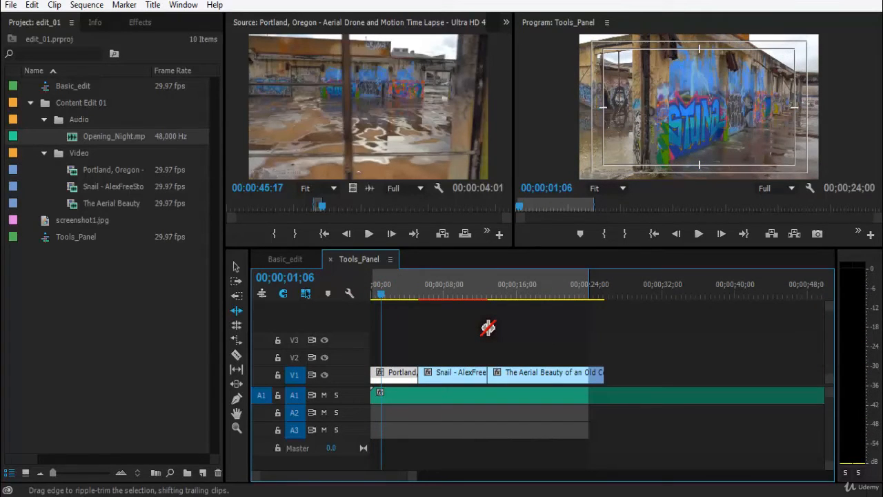
pyautogui.press('space')
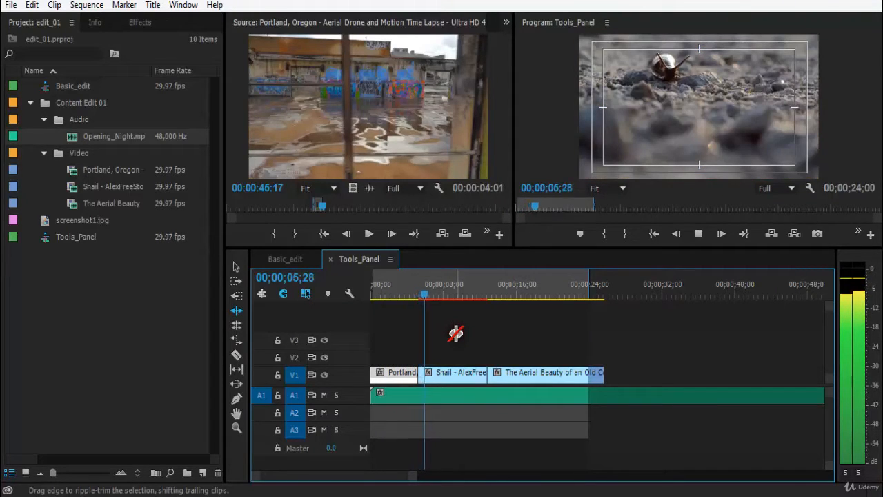
pyautogui.press('space')
pyautogui.press('=')
pyautogui.press('-')
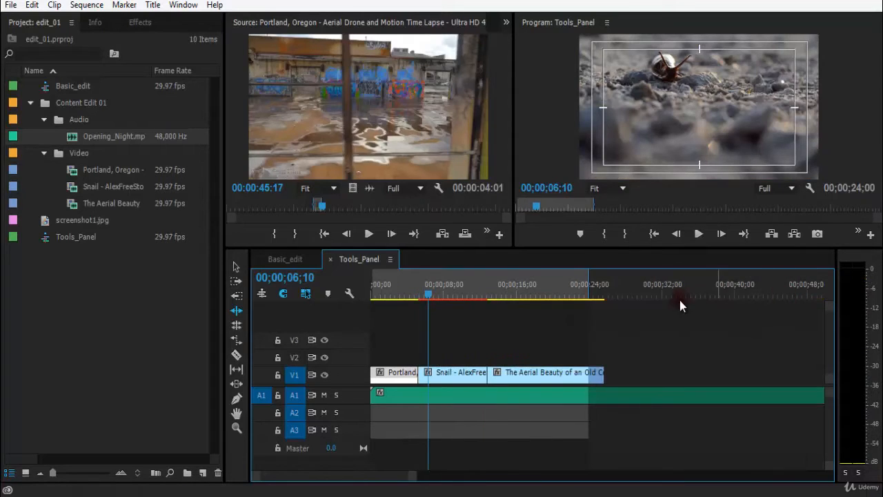
# Examine where the sequence ends at close zoom
pyautogui.click(599, 292)
pyautogui.press('=')
pyautogui.press('=')
pyautogui.press('=')
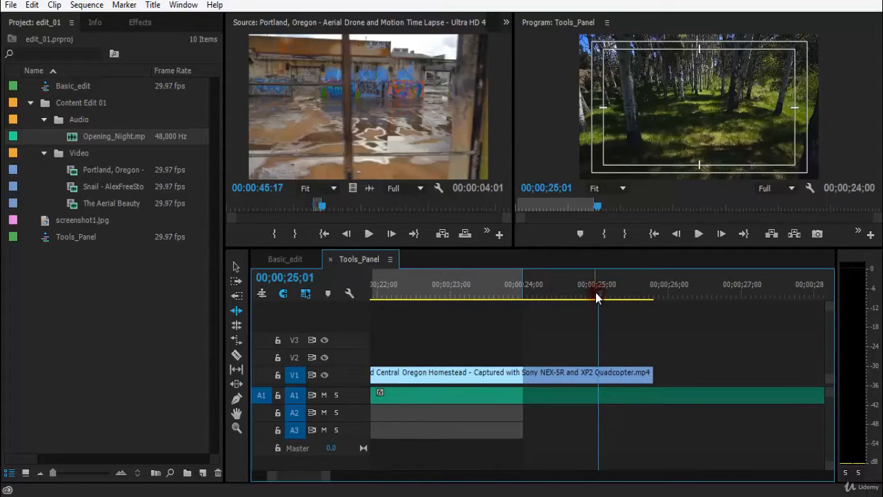
pyautogui.press('-')
pyautogui.press('-')
pyautogui.press('-')
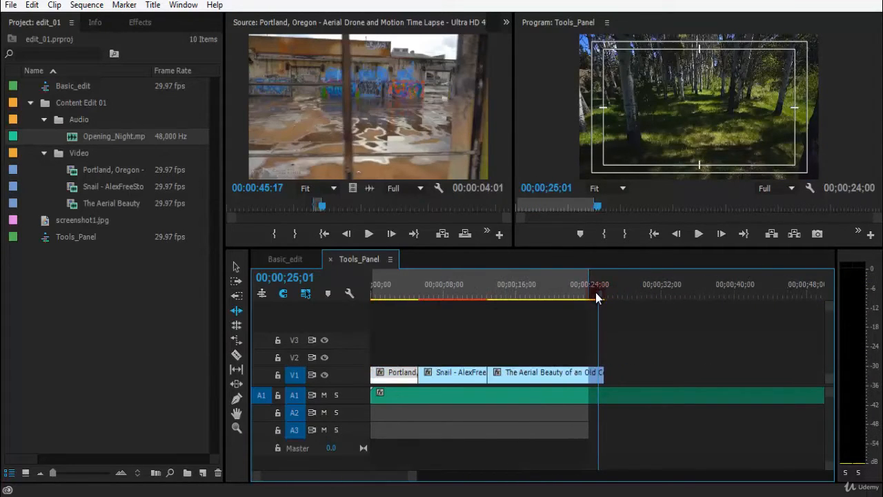
pyautogui.press('-')
pyautogui.press('-')
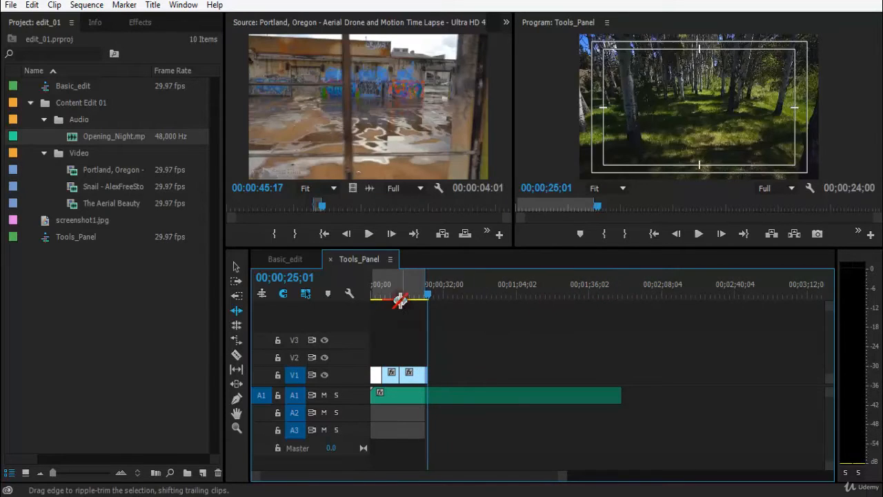
# Ripple-trim the end of the Snail clip to shorten it
pyautogui.click(396, 297)
pyautogui.press('=')
pyautogui.press('=')
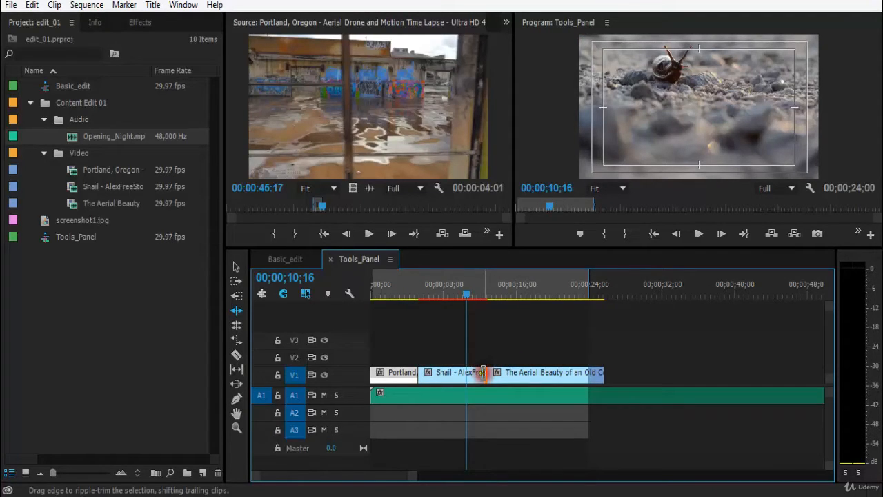
pyautogui.moveTo(482, 372); pyautogui.dragTo(450, 372)
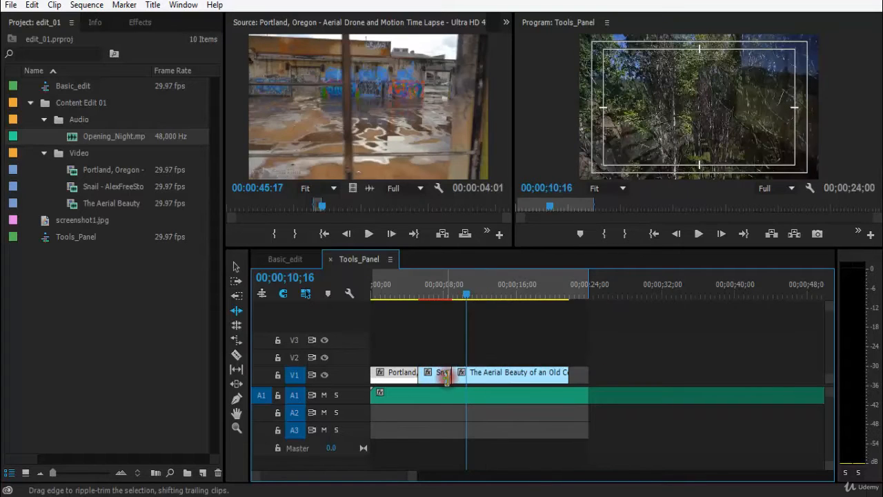
# Play back the sequence across the shortened Snail clip
pyautogui.click(417, 293)
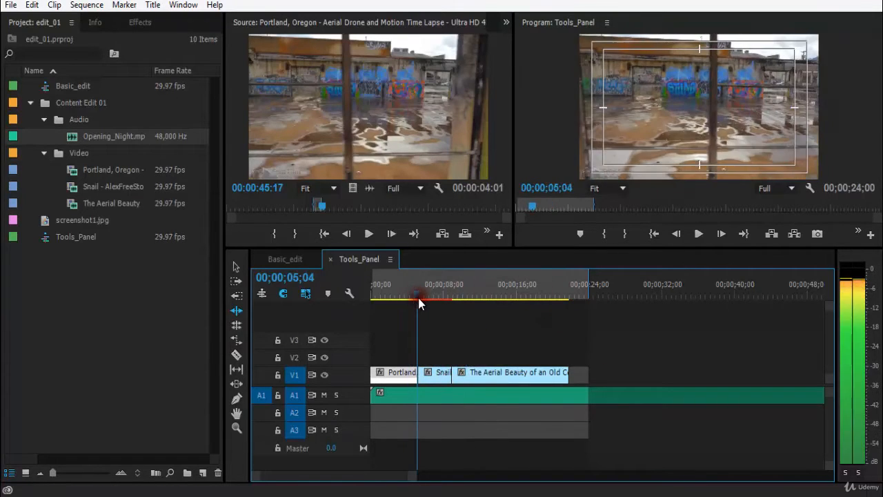
pyautogui.press('space')
pyautogui.press('space')
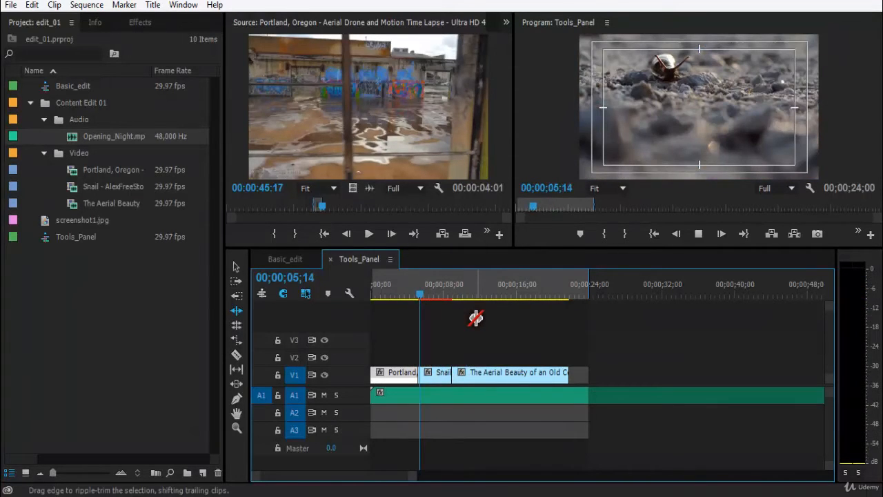
pyautogui.press('space')
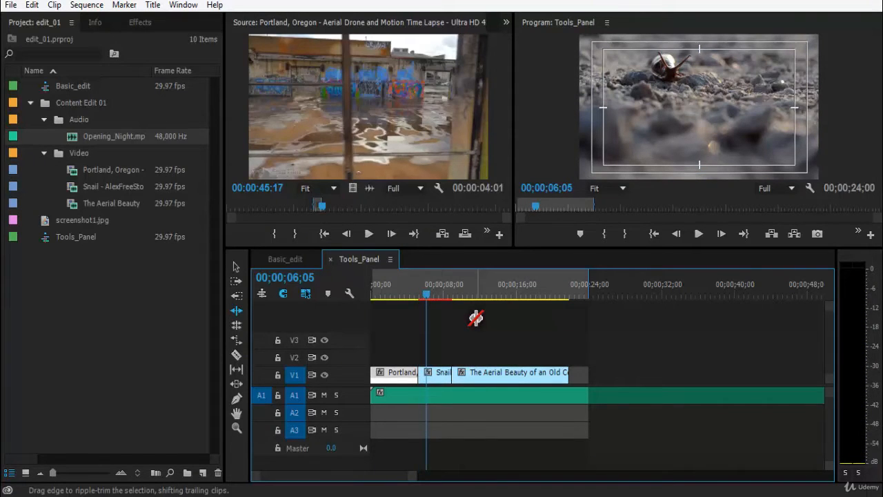
pyautogui.press('space')
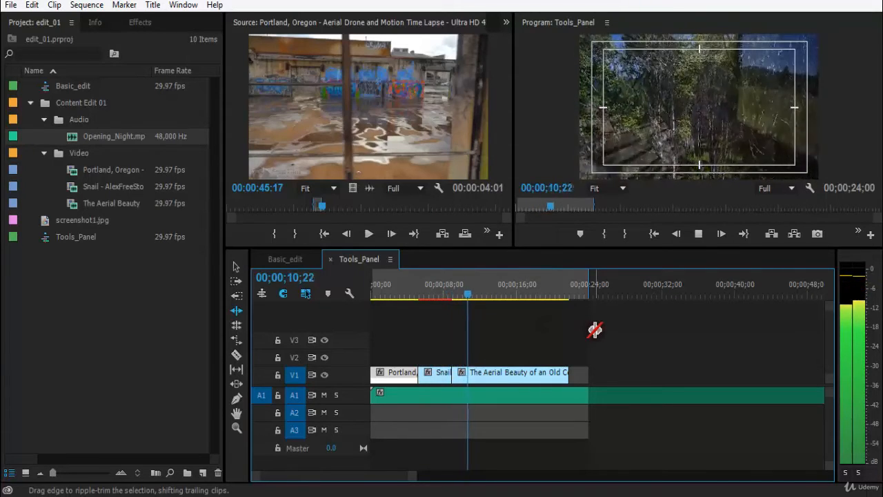
pyautogui.press('space')
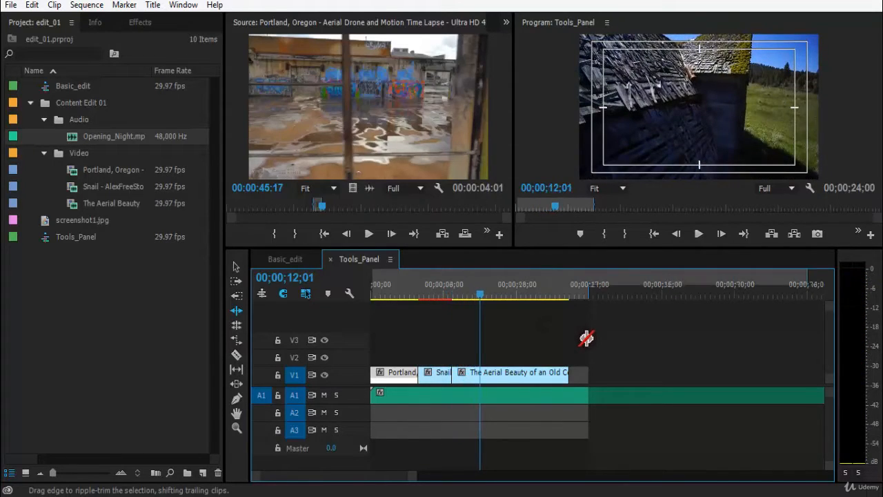
# Zoom in and out on the timeline to inspect the end of the sequence
pyautogui.press('=')
pyautogui.press('-')
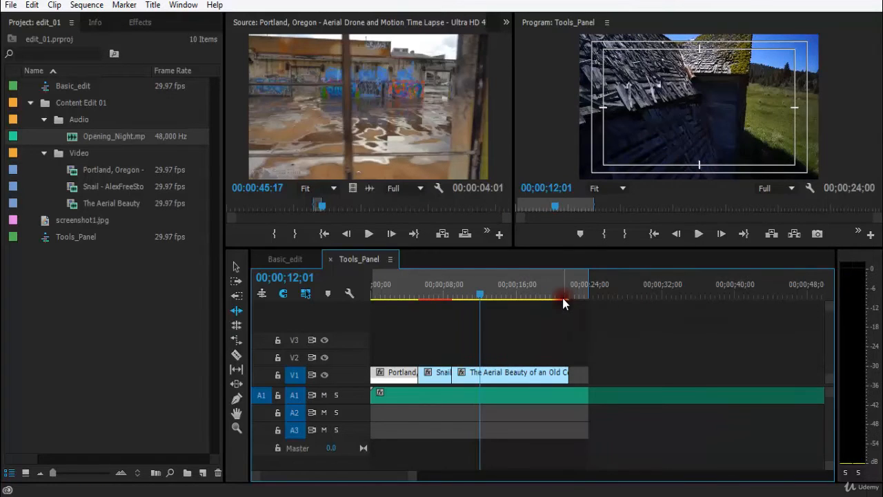
pyautogui.click(557, 294)
pyautogui.press('=')
pyautogui.press('=')
pyautogui.moveTo(625, 295); pyautogui.dragTo(648, 295)
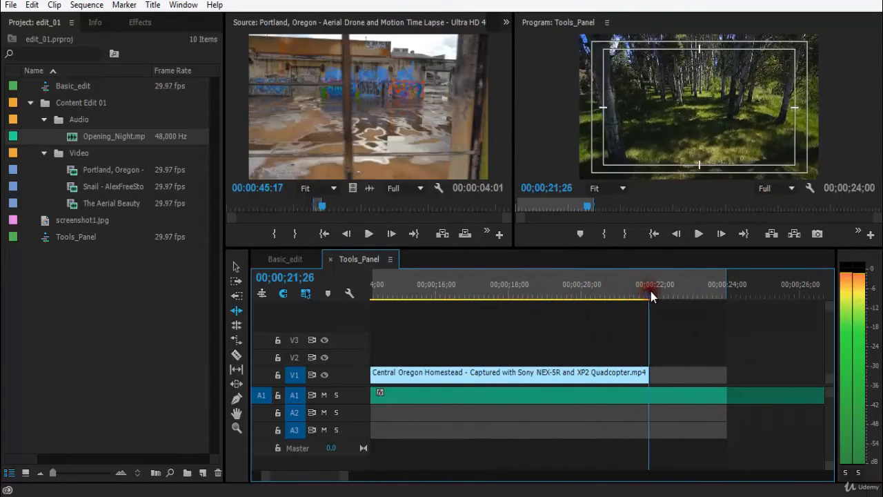
pyautogui.press('=')
pyautogui.press('=')
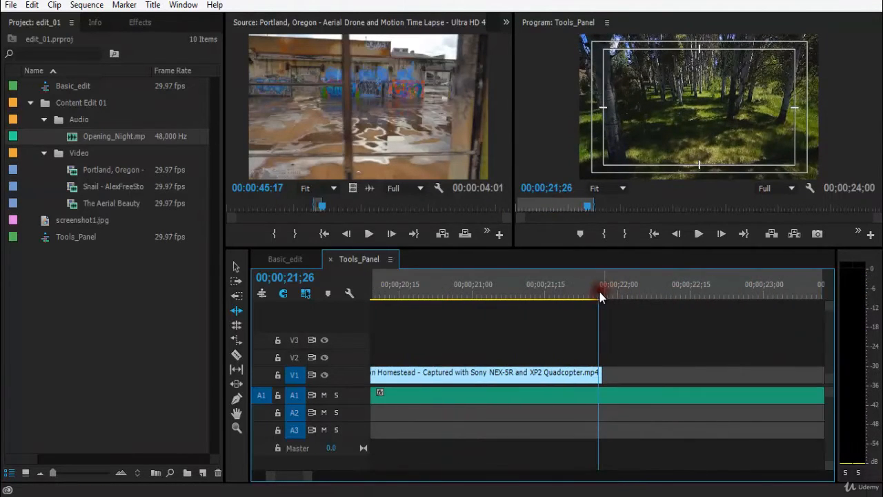
pyautogui.click(603, 292)
pyautogui.press('-')
pyautogui.press('-')
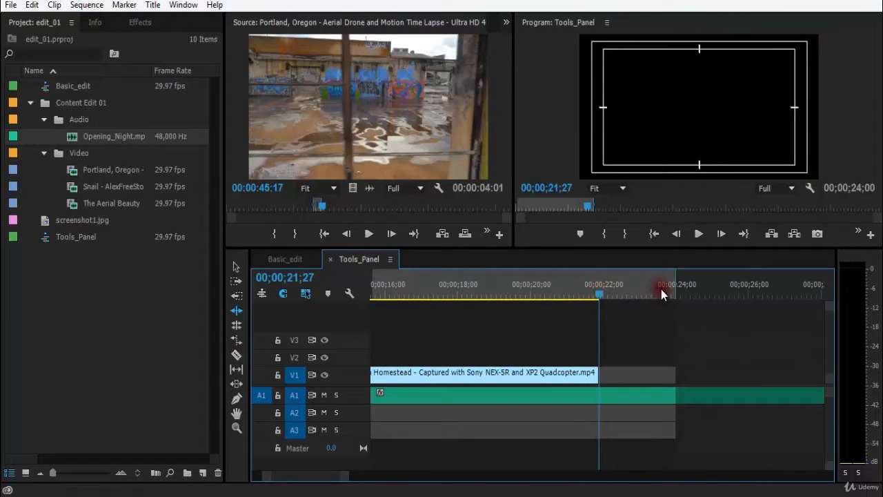
pyautogui.press('-')
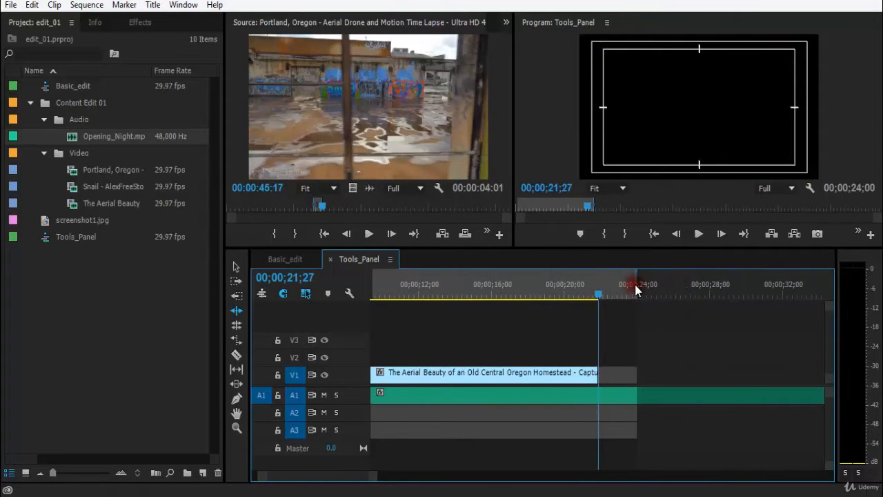
pyautogui.press('-')
pyautogui.press('-')
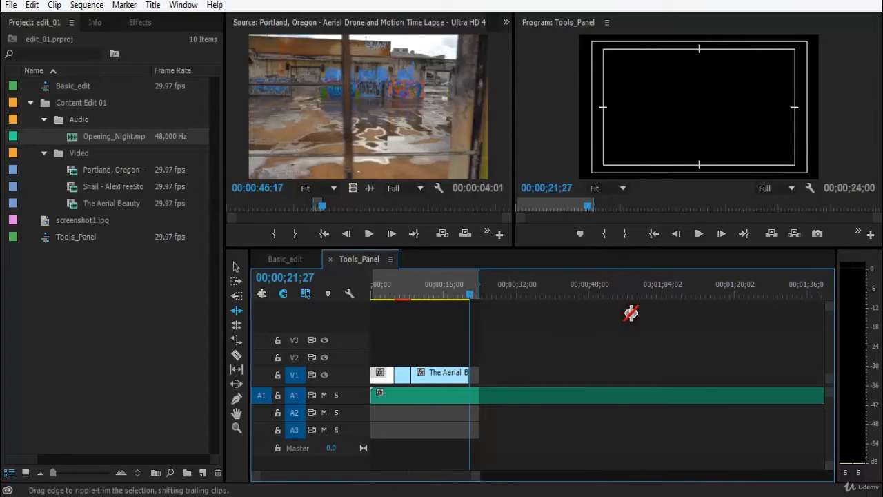
pyautogui.press('=')
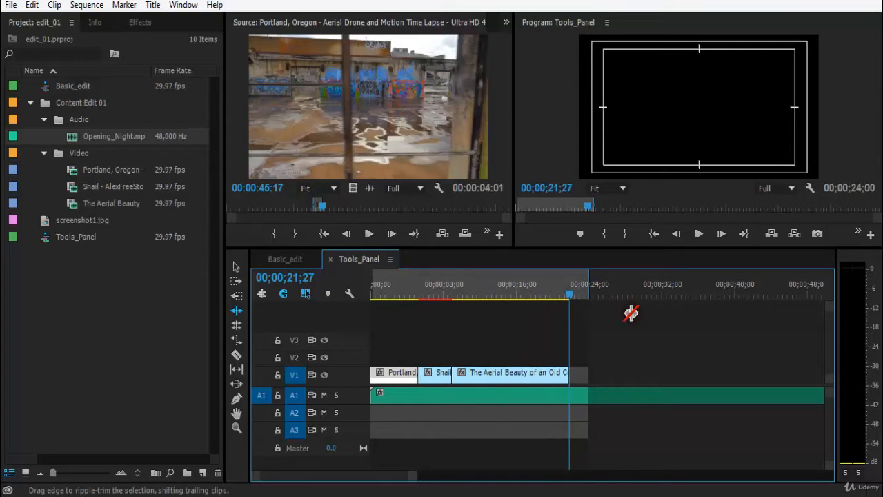
# Undo the last three ripple edits
pyautogui.hotkey('ctrl', 'z')
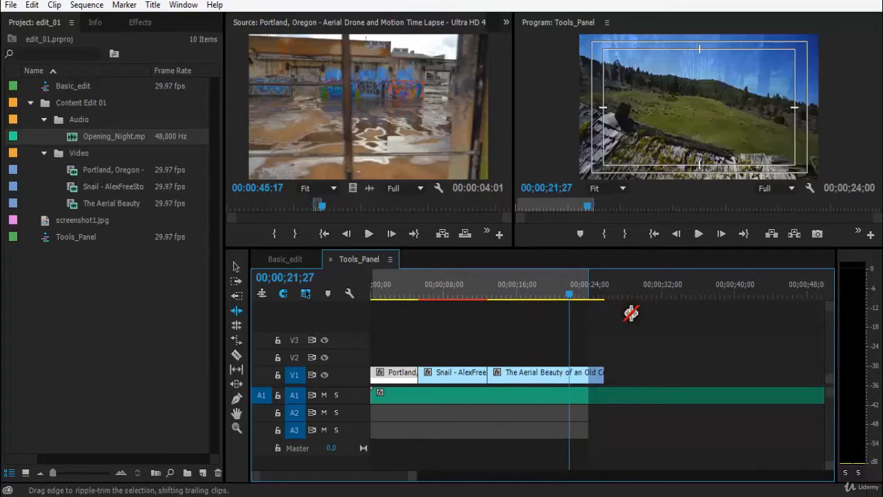
pyautogui.hotkey('ctrl', 'z')
pyautogui.hotkey('ctrl', 'z')
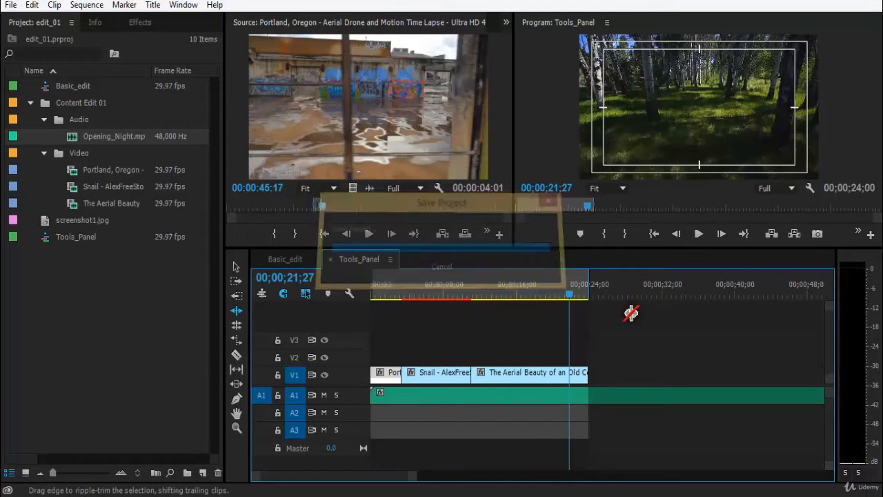
# Examine the end of the sequence at close zoom
pyautogui.press('=')
pyautogui.press('=')
pyautogui.press('=')
pyautogui.moveTo(665, 295); pyautogui.dragTo(751, 300)
pyautogui.press('=')
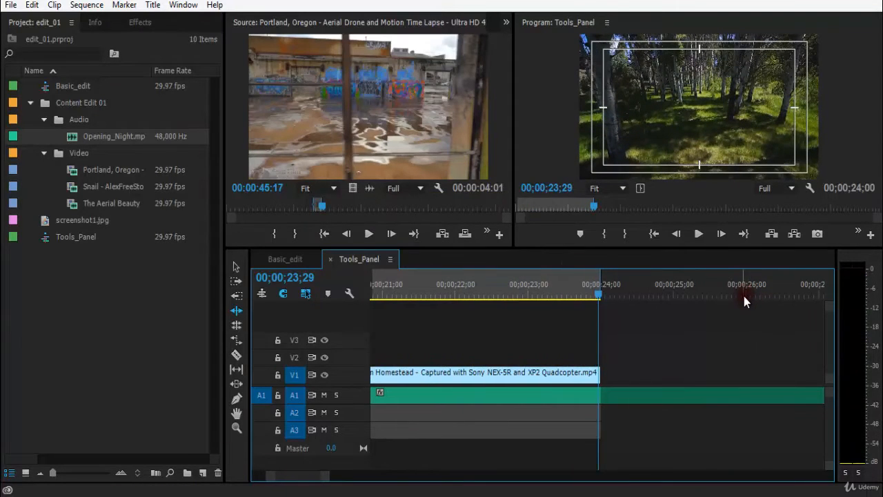
# Use the Rolling Edit tool to move the cut between the Portland and Snail clips later, lengthening Portland to about 10 seconds
pyautogui.press('-')
pyautogui.press('-')
pyautogui.press('-')
pyautogui.press('-')
pyautogui.press('-')
pyautogui.moveTo(408, 297); pyautogui.dragTo(341, 292)
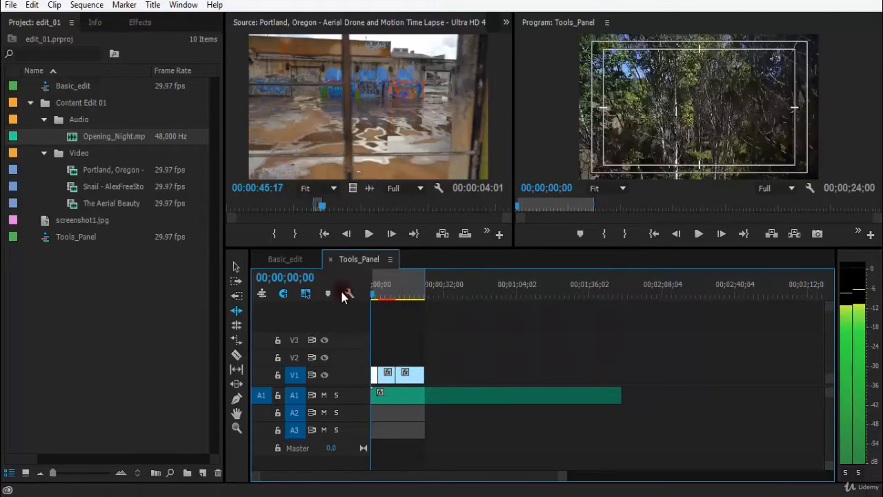
pyautogui.click(236, 330)
pyautogui.press('=')
pyautogui.press('=')
pyautogui.press('=')
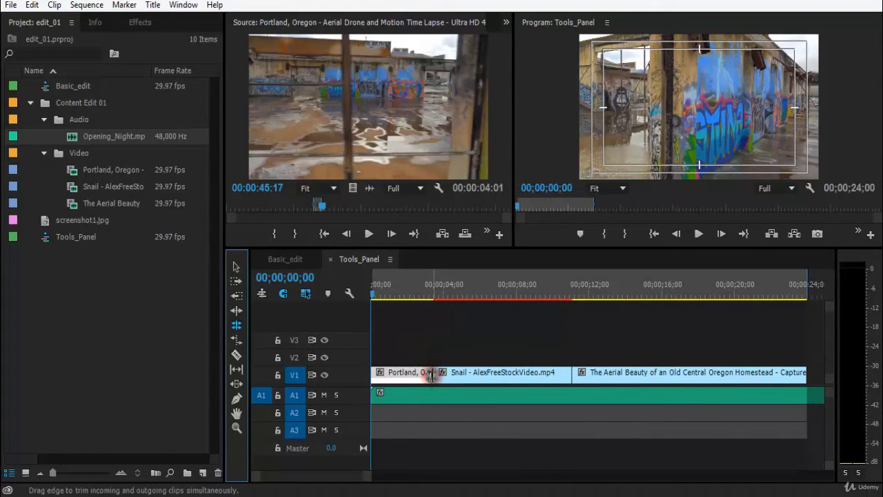
pyautogui.moveTo(416, 292); pyautogui.dragTo(513, 293)
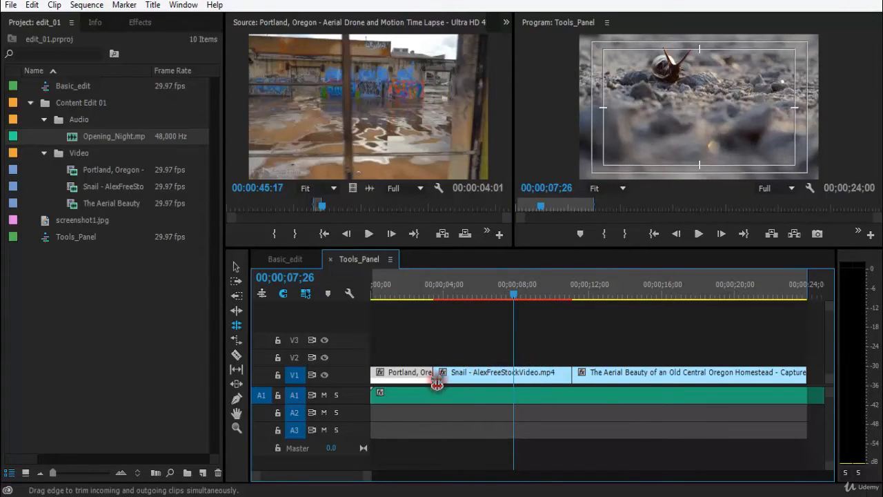
pyautogui.click(406, 297)
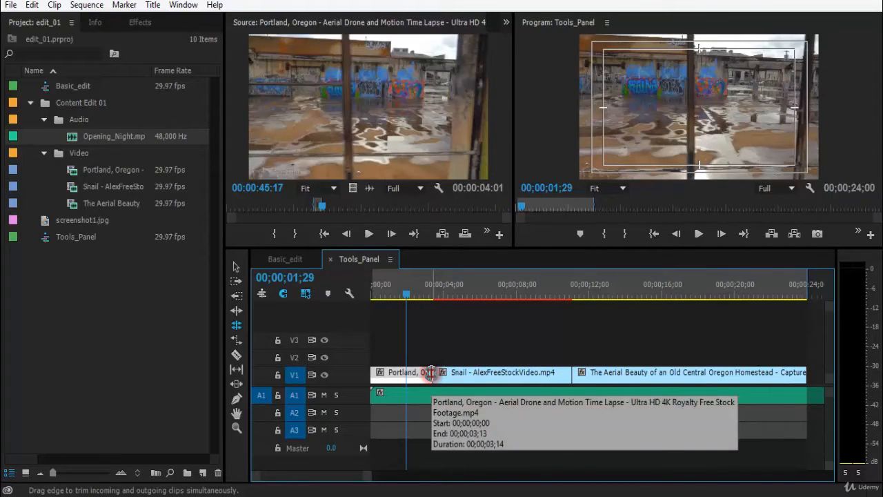
pyautogui.moveTo(430, 372); pyautogui.dragTo(468, 372)
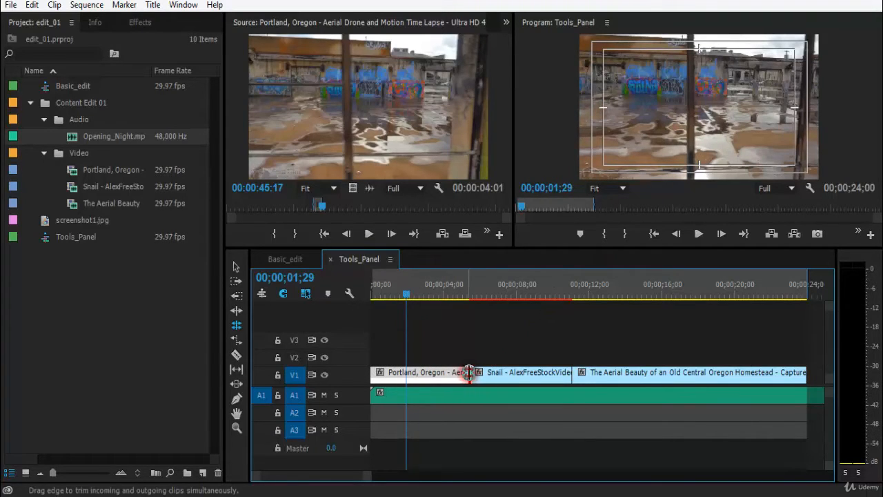
pyautogui.moveTo(468, 373); pyautogui.dragTo(553, 373)
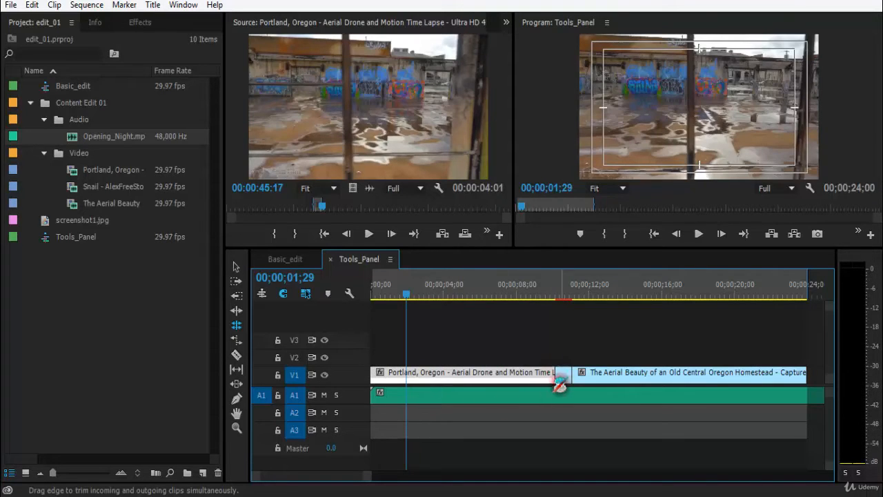
# Inspect the end of the sequence at close zoom to check its length after the rolling edit
pyautogui.moveTo(563, 294); pyautogui.dragTo(425, 293)
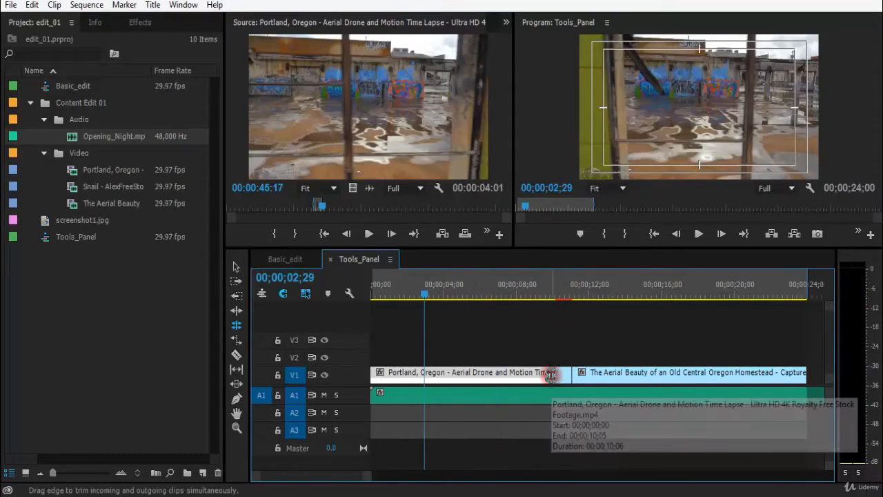
pyautogui.moveTo(549, 373)
pyautogui.mouseDown()
pyautogui.moveTo(492, 372)
pyautogui.moveTo(539, 364)
pyautogui.moveTo(479, 352)
pyautogui.moveTo(560, 366)
pyautogui.mouseUp()
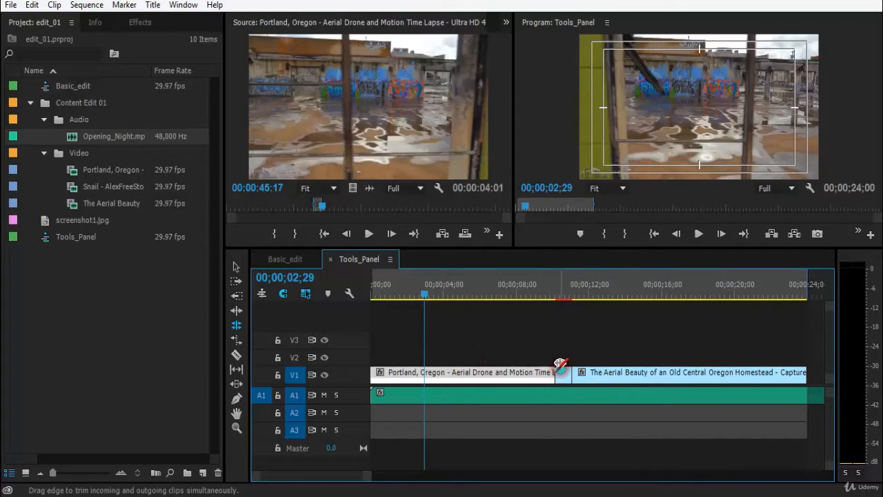
pyautogui.click(793, 289)
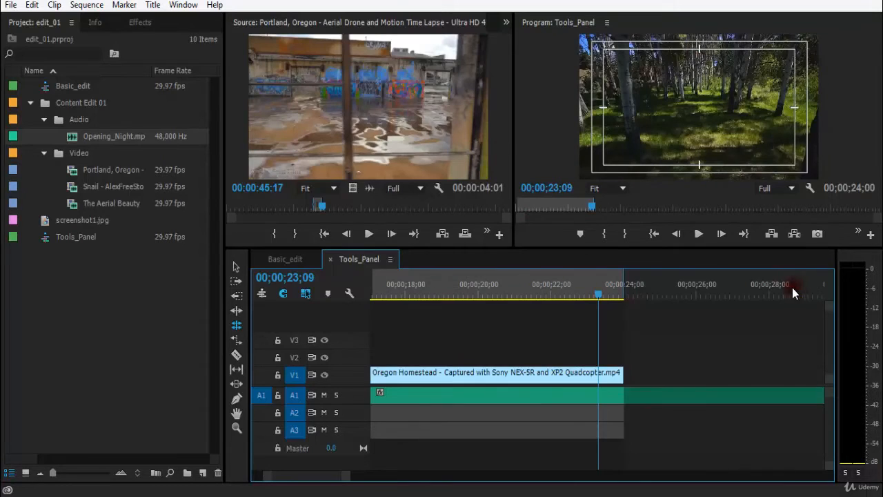
pyautogui.press('=')
pyautogui.press('=')
pyautogui.moveTo(651, 282); pyautogui.dragTo(680, 283)
pyautogui.press('=')
pyautogui.press('=')
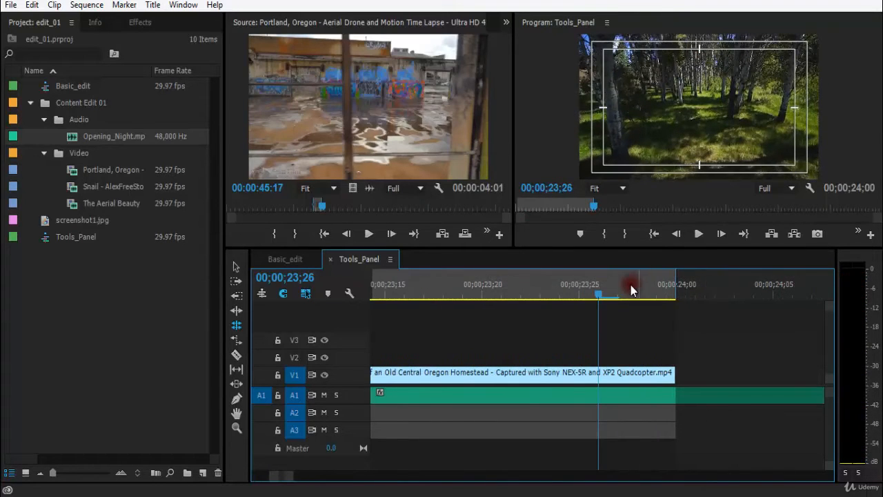
pyautogui.click(668, 293)
pyautogui.press('-')
pyautogui.press('-')
pyautogui.click(601, 289)
pyautogui.press('=')
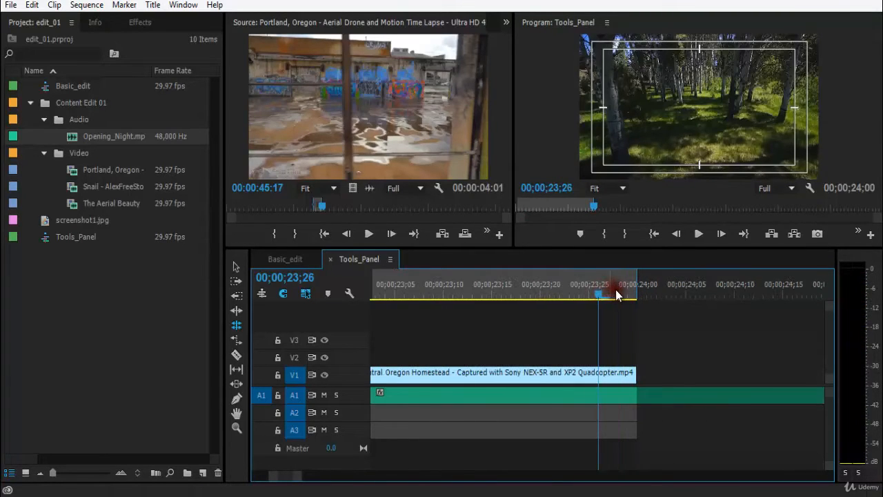
pyautogui.click(625, 295)
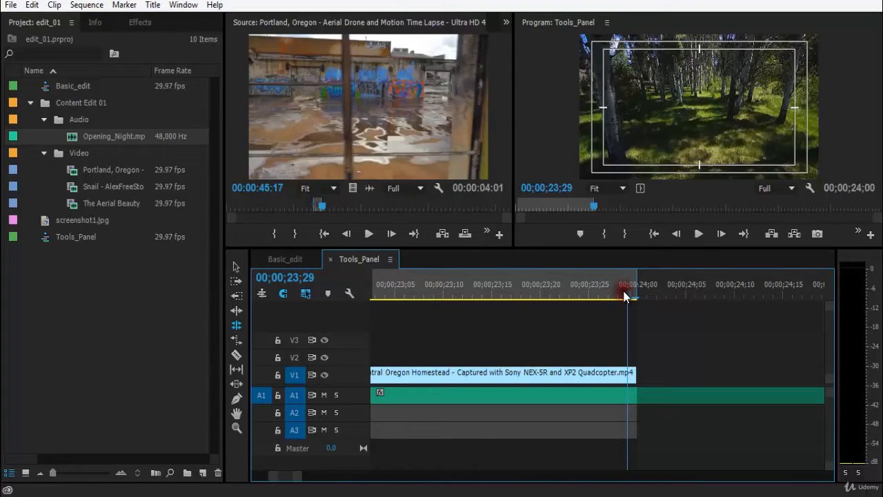
pyautogui.press('=')
pyautogui.press('-')
pyautogui.press('-')
pyautogui.press('-')
pyautogui.press('-')
pyautogui.press('-')
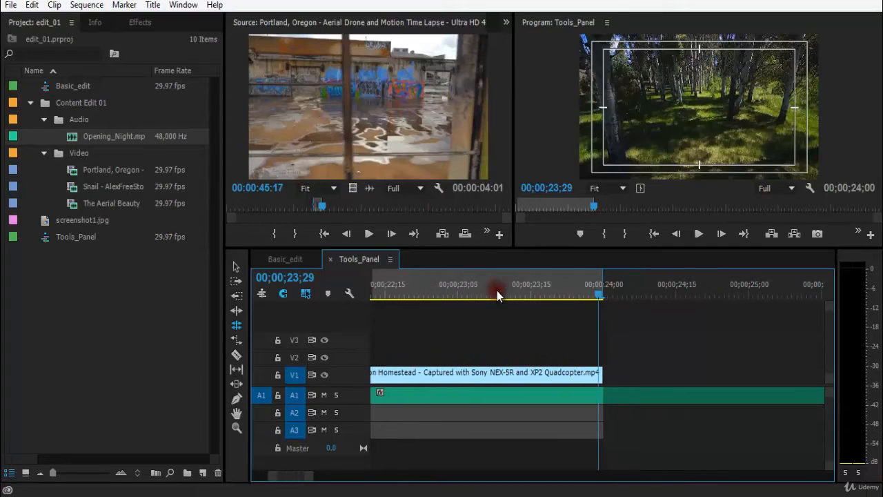
pyautogui.press('-')
pyautogui.press('-')
pyautogui.moveTo(421, 290); pyautogui.dragTo(394, 292)
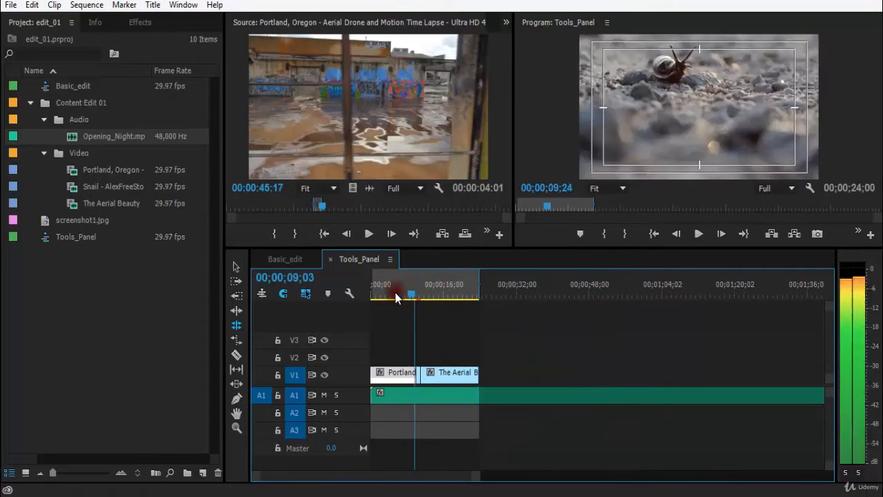
# Play back the sequence from the Portland clip across the rolled edit point
pyautogui.press('=')
pyautogui.press('=')
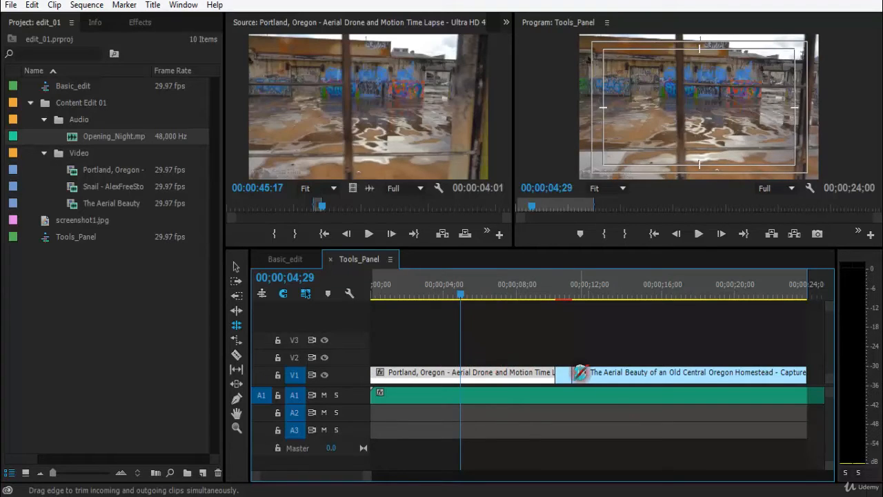
pyautogui.press('-')
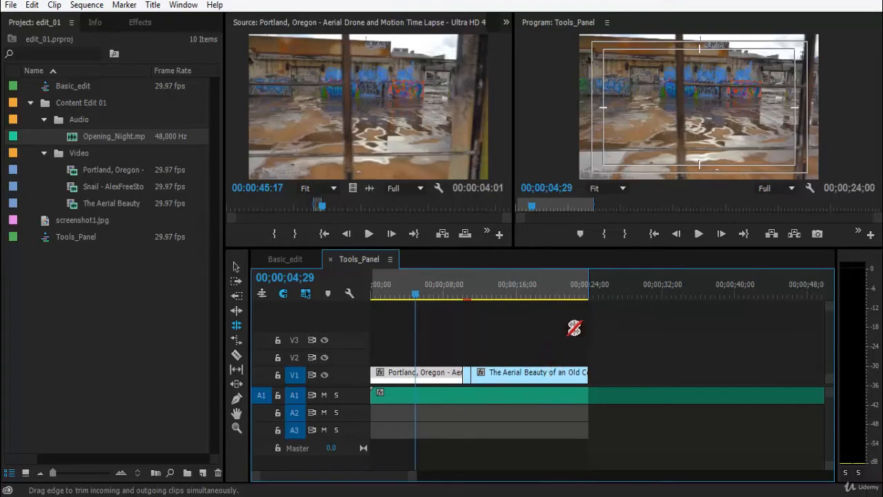
pyautogui.click(502, 366)
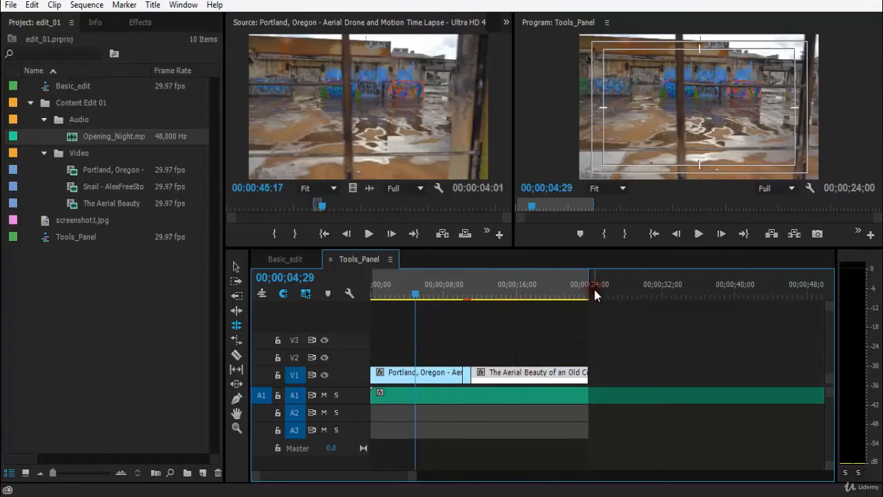
pyautogui.press('=')
pyautogui.press('space')
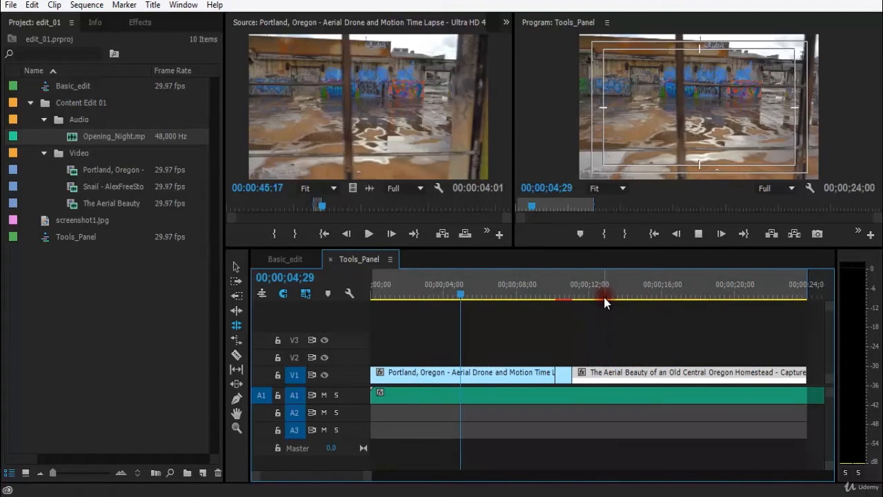
pyautogui.press('-')
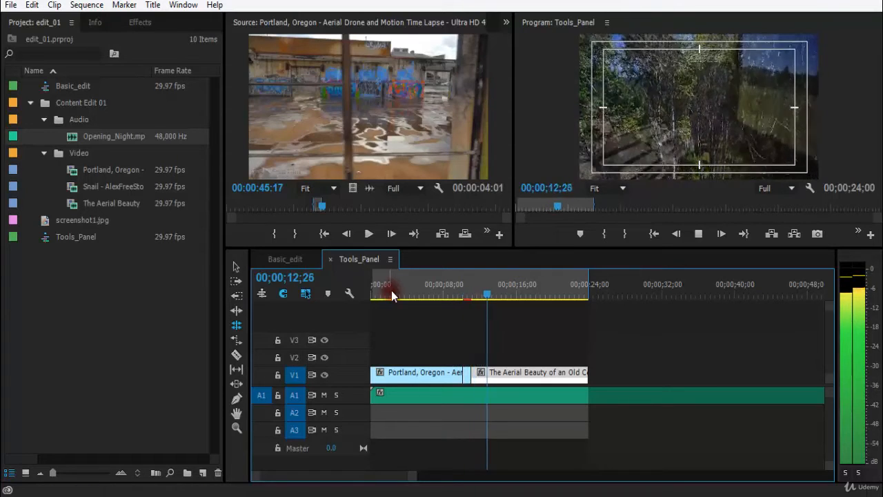
pyautogui.moveTo(391, 290); pyautogui.dragTo(410, 290)
pyautogui.press('\\')
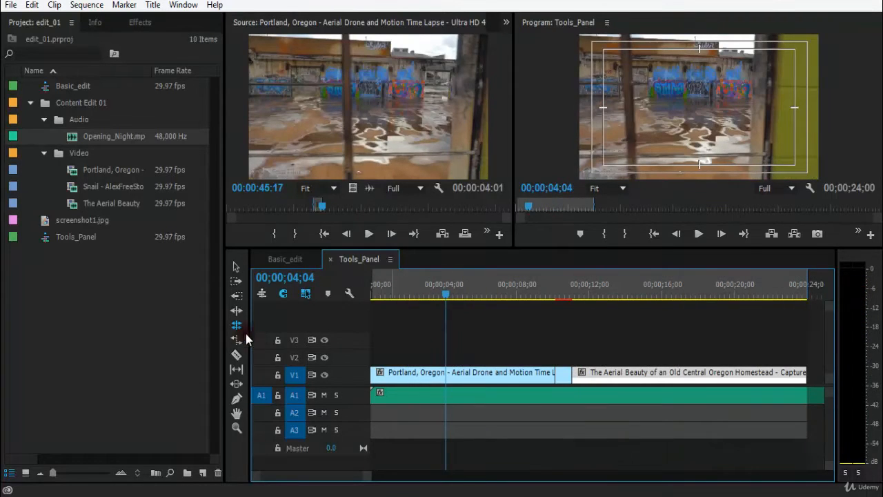
pyautogui.press('-')
pyautogui.press('=')
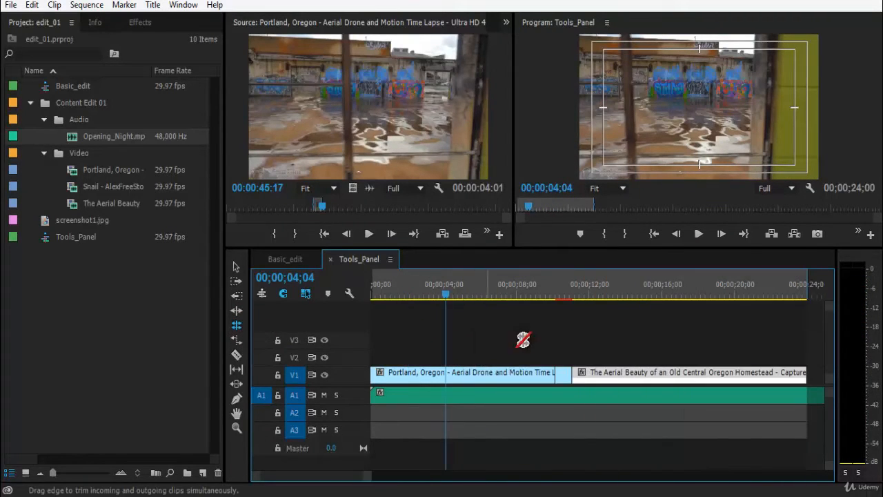
pyautogui.press('-')
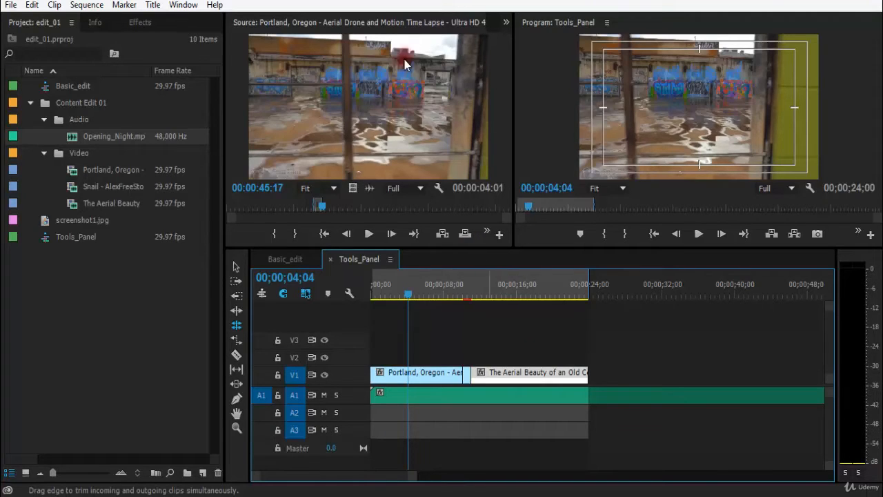
# Switch to the Rate Stretch tool, passing through the Ripple Edit and Rolling Edit tools
pyautogui.click(235, 311)
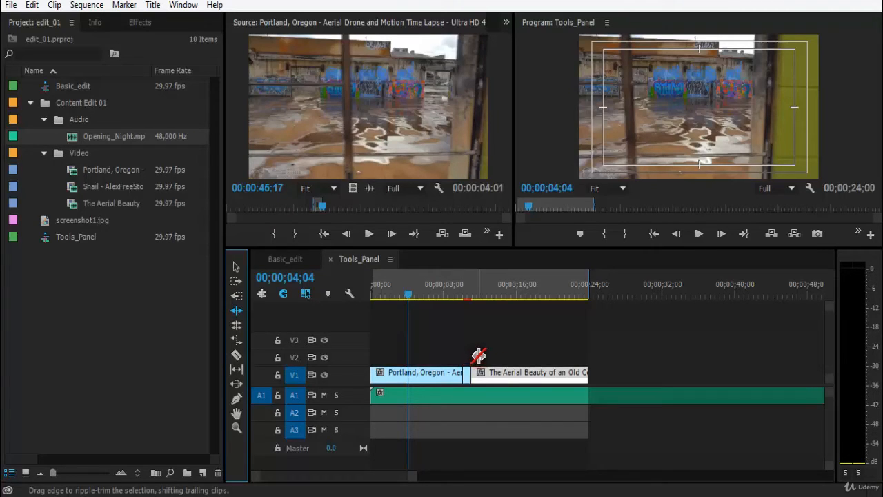
pyautogui.click(471, 376)
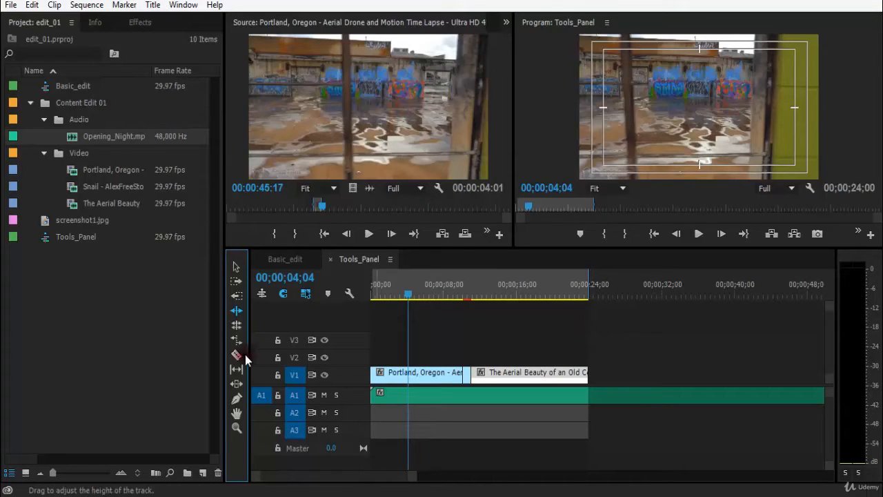
pyautogui.click(238, 323)
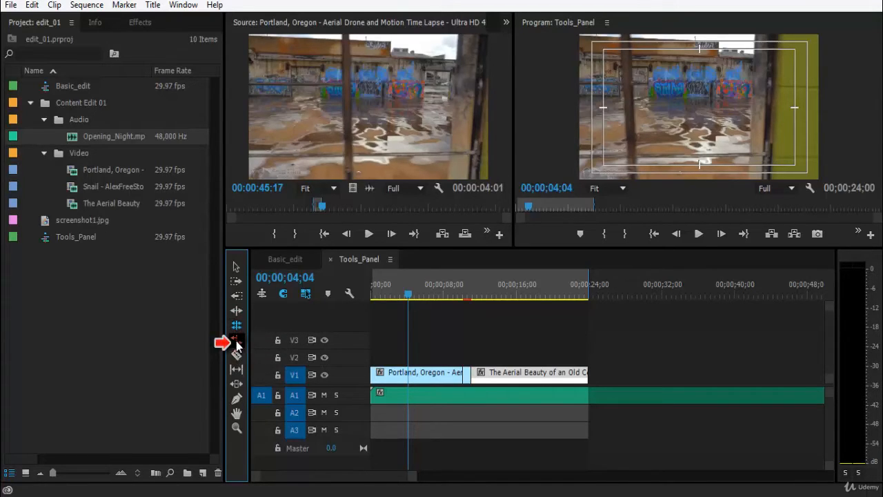
pyautogui.press('r')
pyautogui.moveTo(573, 291); pyautogui.dragTo(472, 285)
pyautogui.press('=')
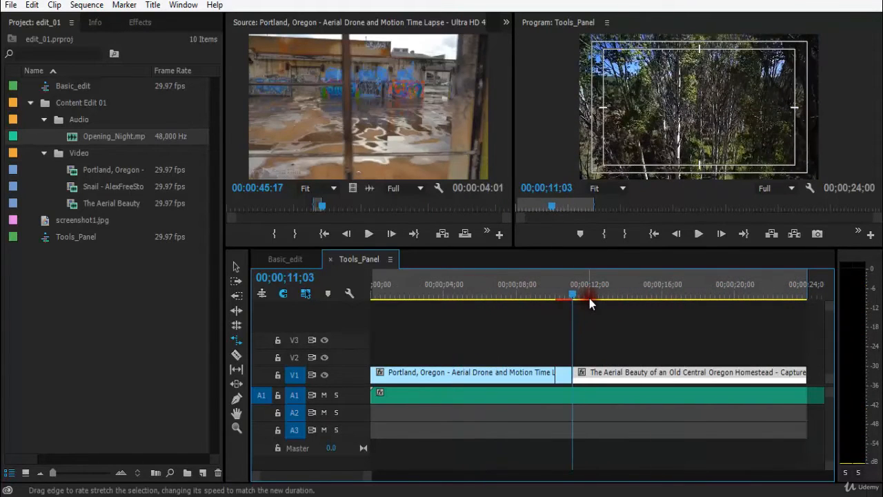
# Play and scrub through the Aerial Beauty clip, stepping a few frames and resuming playback
pyautogui.press('space')
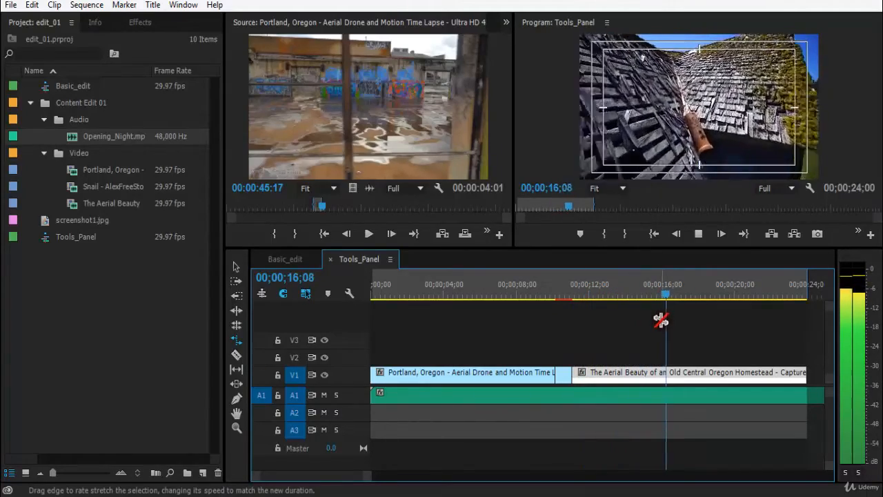
pyautogui.press('-')
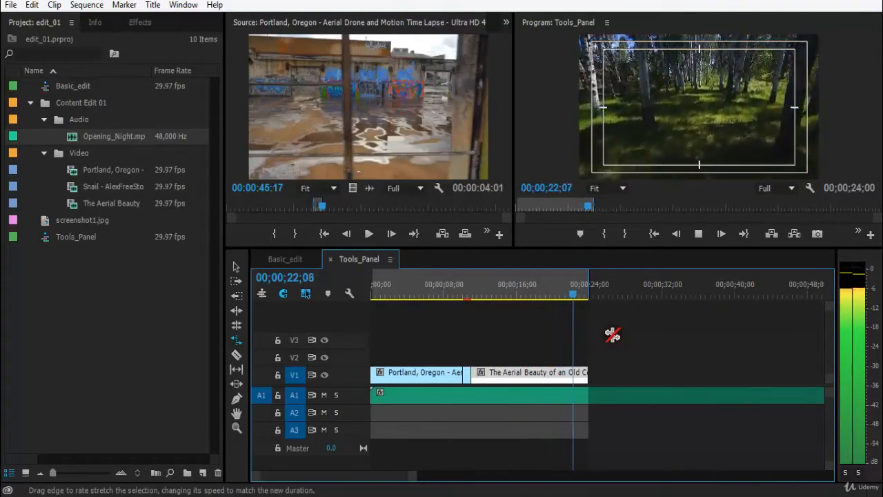
pyautogui.press('=')
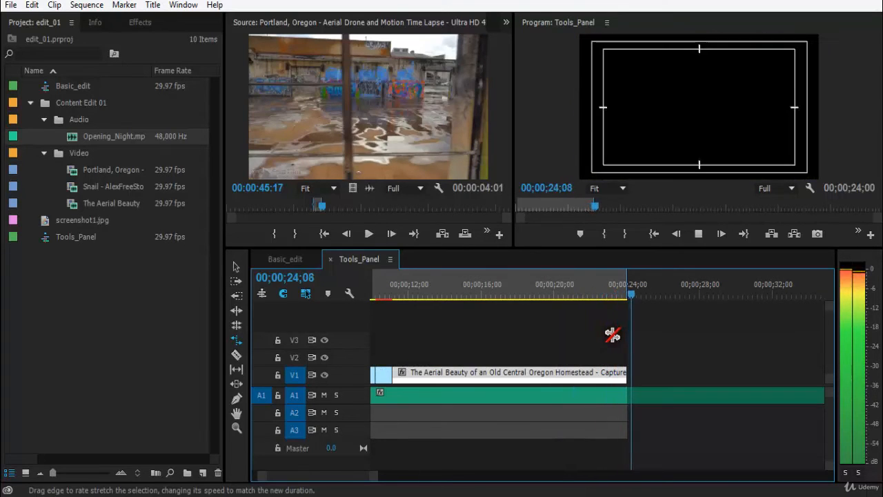
pyautogui.press('space')
pyautogui.moveTo(404, 293); pyautogui.dragTo(585, 309)
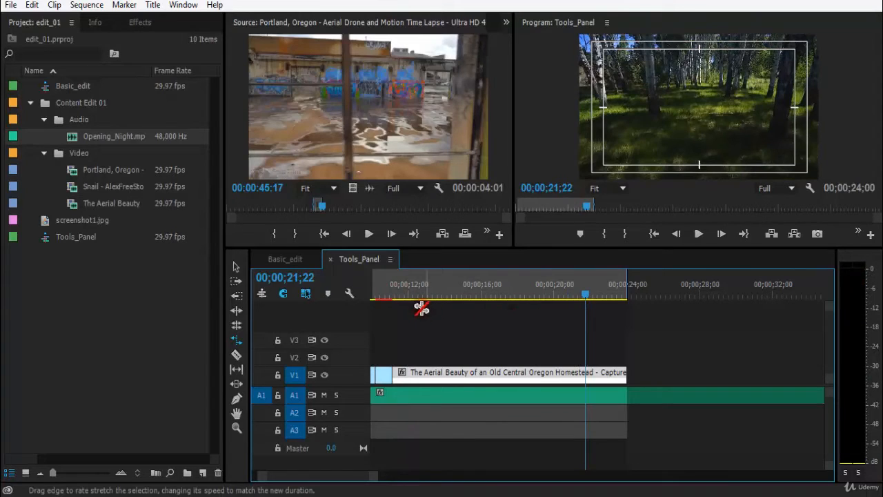
pyautogui.moveTo(399, 296); pyautogui.dragTo(543, 300)
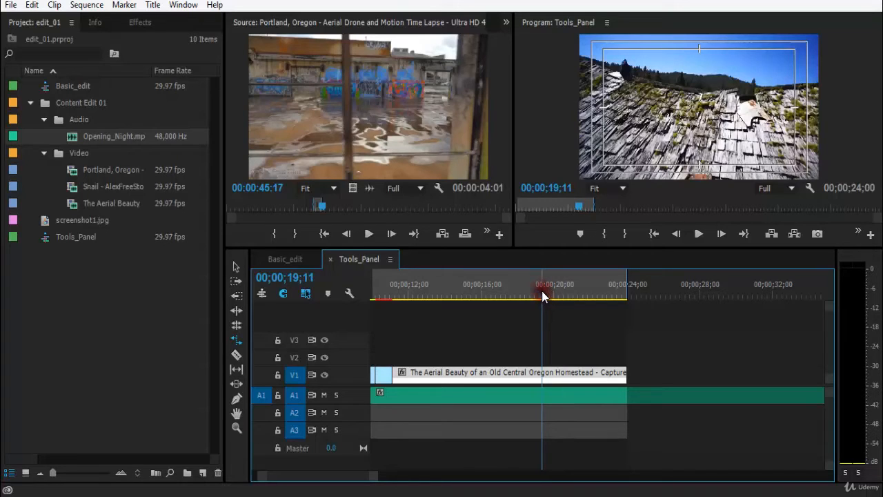
pyautogui.moveTo(542, 296); pyautogui.dragTo(512, 292)
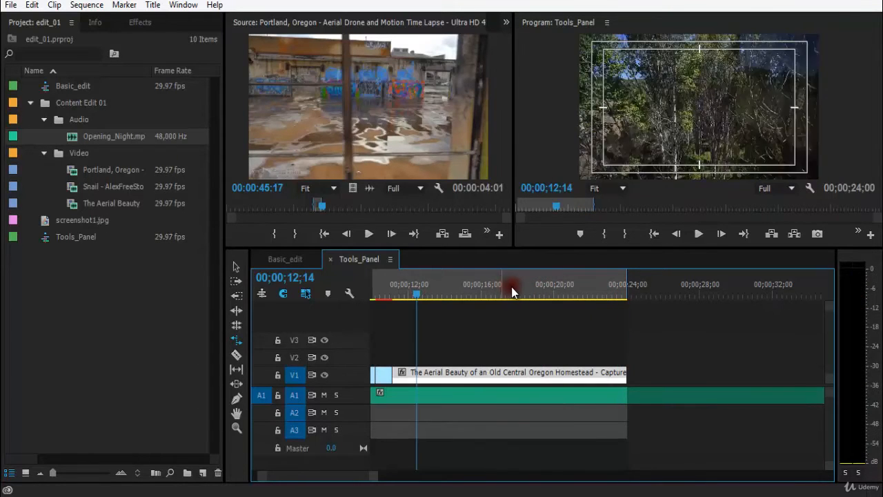
pyautogui.click(510, 290)
pyautogui.press('=')
pyautogui.press('-')
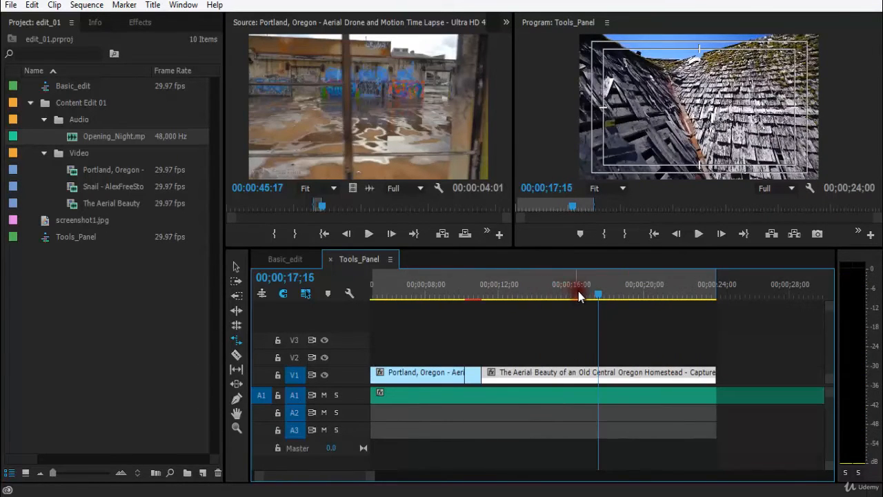
pyautogui.press('Right')
pyautogui.press('Right')
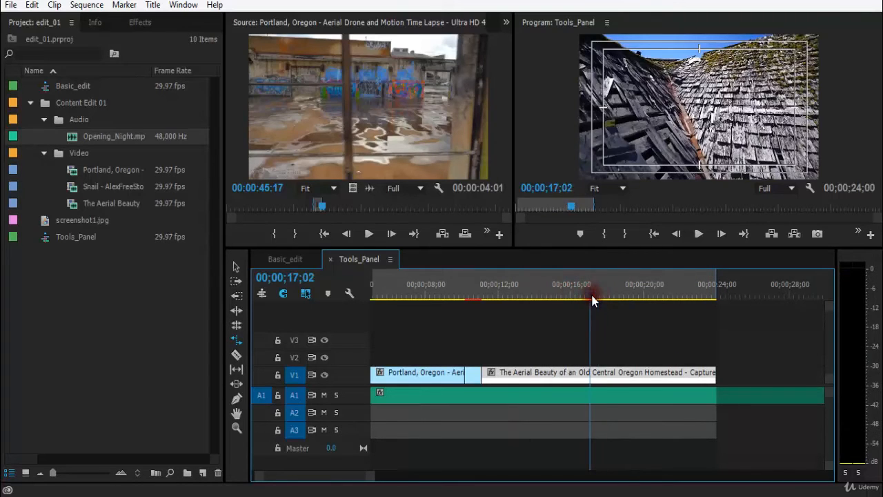
pyautogui.moveTo(601, 294); pyautogui.dragTo(595, 293)
pyautogui.press('space')
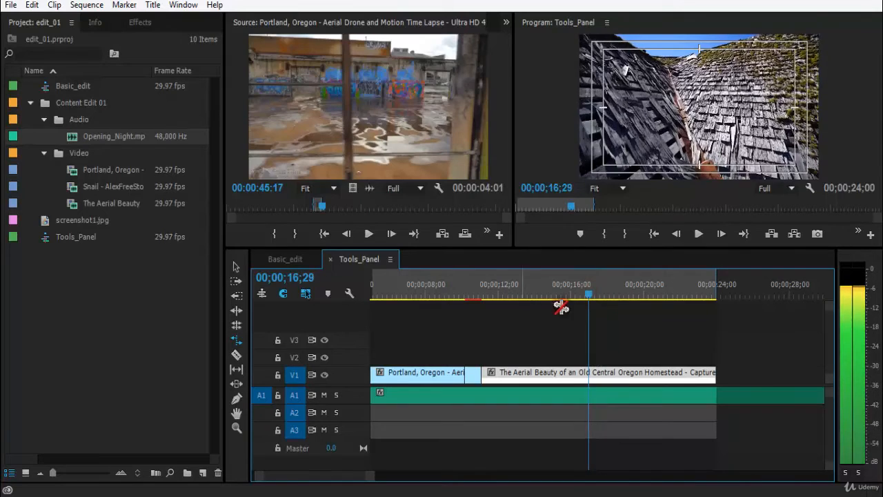
# Step the playhead back a few frames to 00;00;17;00 and save the project
pyautogui.press('Left')
pyautogui.press('Left')
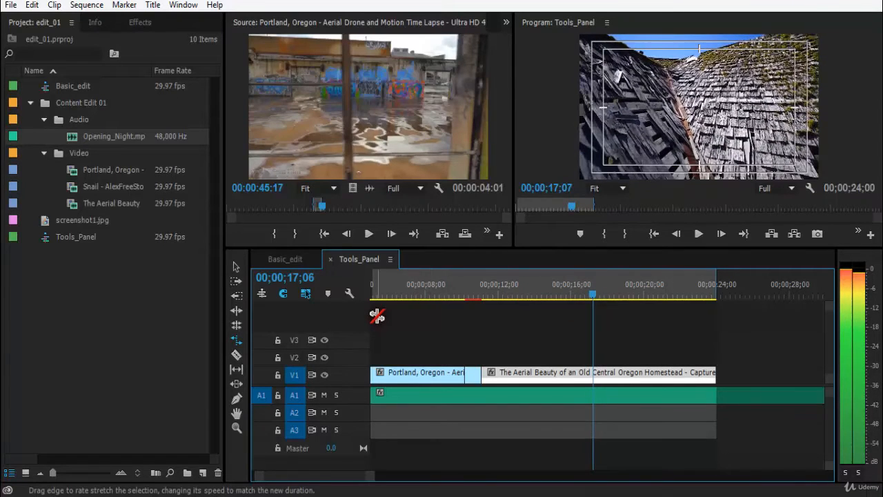
pyautogui.press('Left')
pyautogui.press('Left')
pyautogui.press('Left')
pyautogui.press('Left')
pyautogui.press('Left')
pyautogui.press('Left')
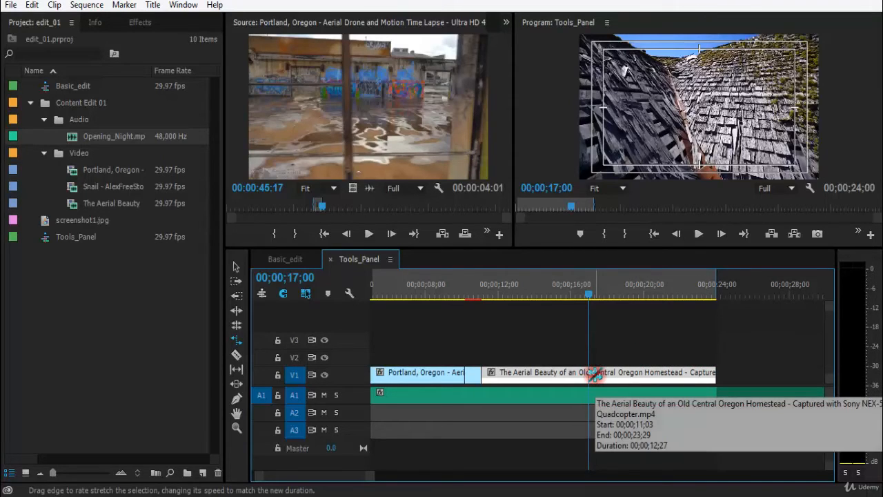
pyautogui.hotkey('ctrl', 's')
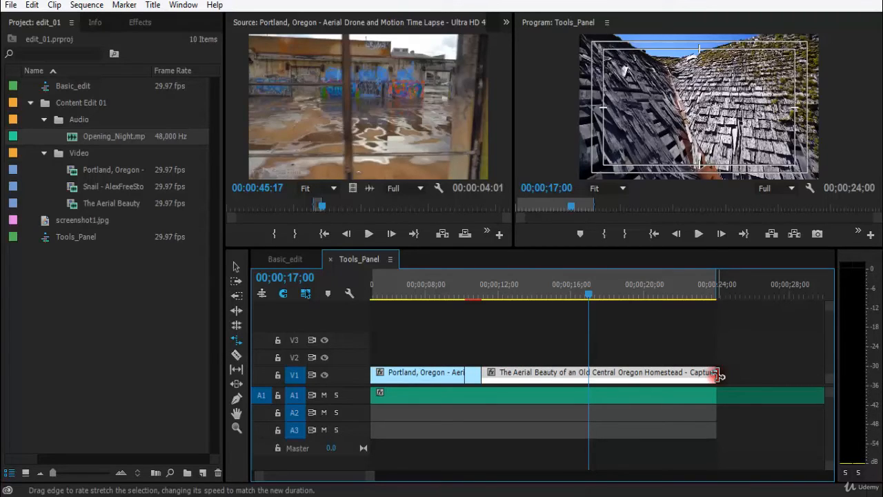
# Rate-stretch the Aerial Beauty clip's end in to the playhead at about 00;00;17;00 and play it back
pyautogui.moveTo(708, 376); pyautogui.dragTo(589, 375)
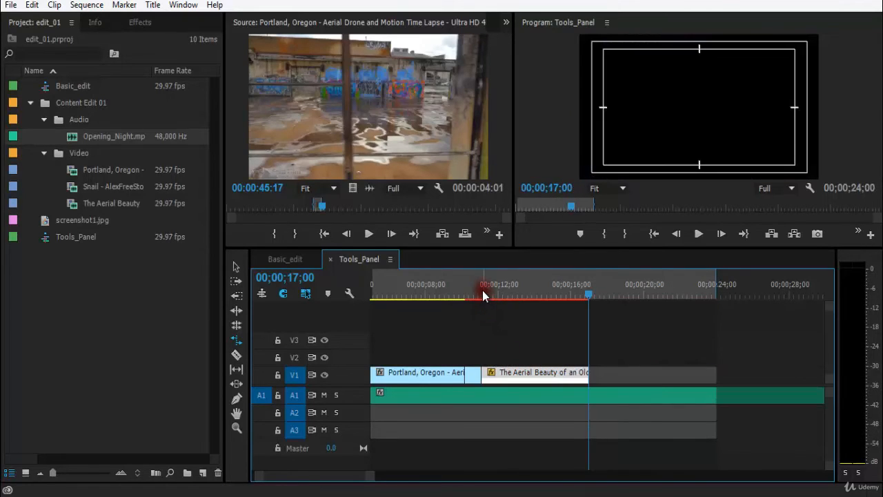
pyautogui.click(481, 289)
pyautogui.press('space')
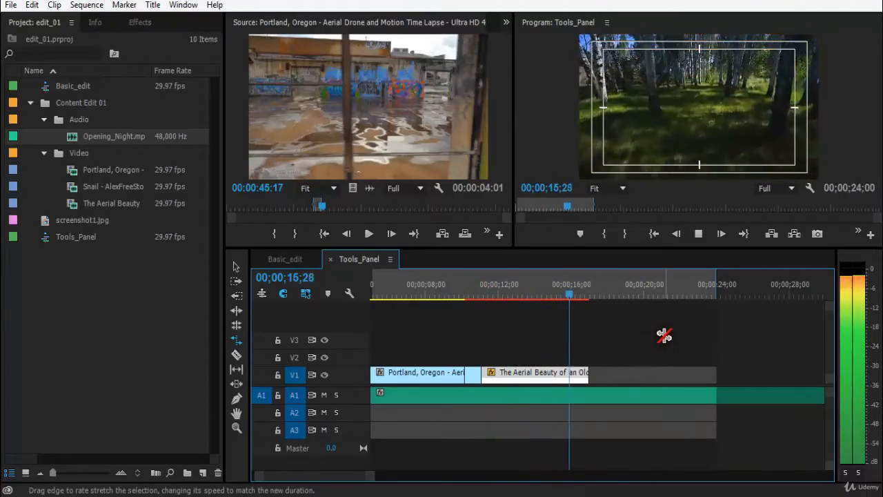
# Scrub the playhead through the shortened Aerial Beauty clip
pyautogui.click(579, 295)
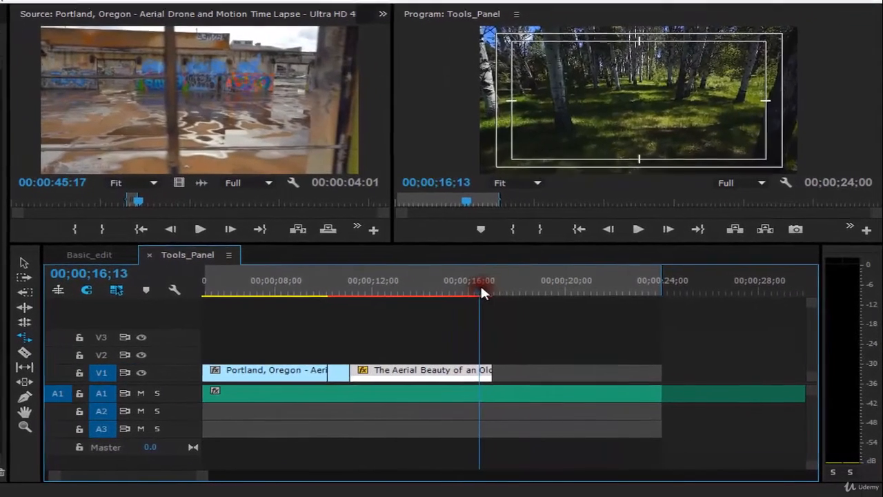
pyautogui.moveTo(581, 292); pyautogui.dragTo(580, 291)
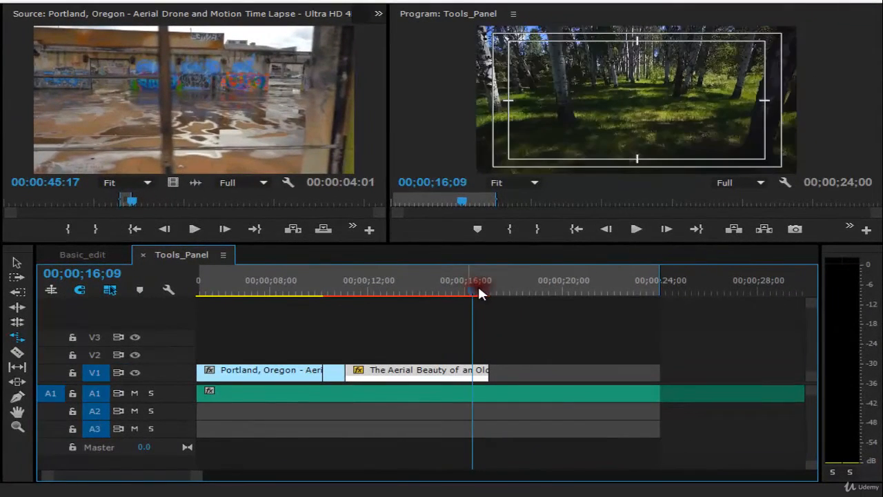
pyautogui.moveTo(477, 291); pyautogui.dragTo(654, 291)
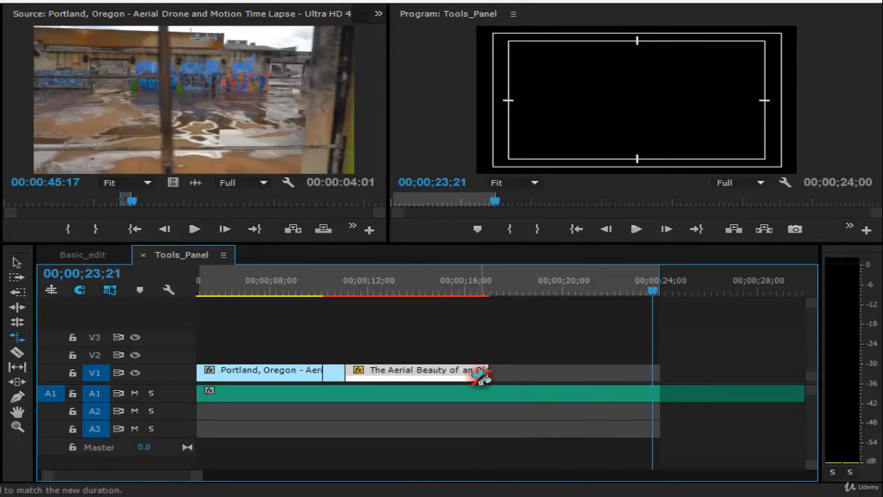
# Try rate-stretching the Aerial Beauty clip's end out to about 00;00;24;00, play it, and undo the stretch
pyautogui.moveTo(481, 374); pyautogui.dragTo(641, 369)
pyautogui.moveTo(607, 283); pyautogui.dragTo(497, 289)
pyautogui.press('space')
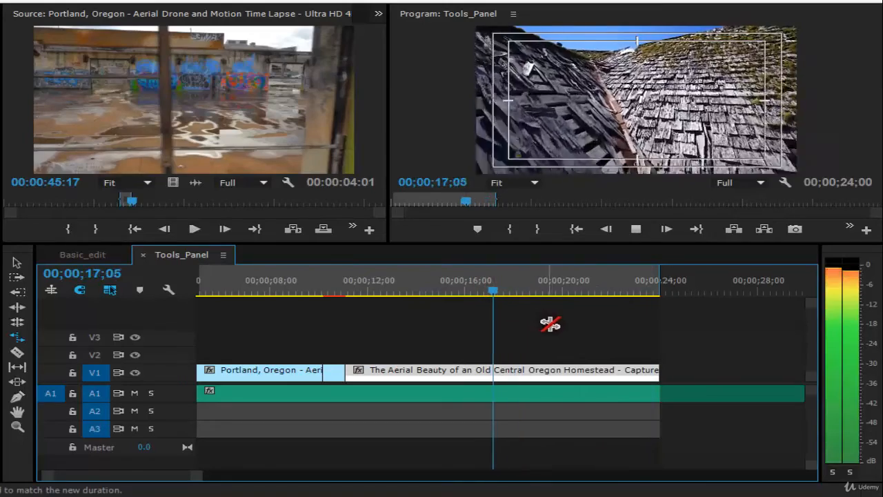
pyautogui.press('space')
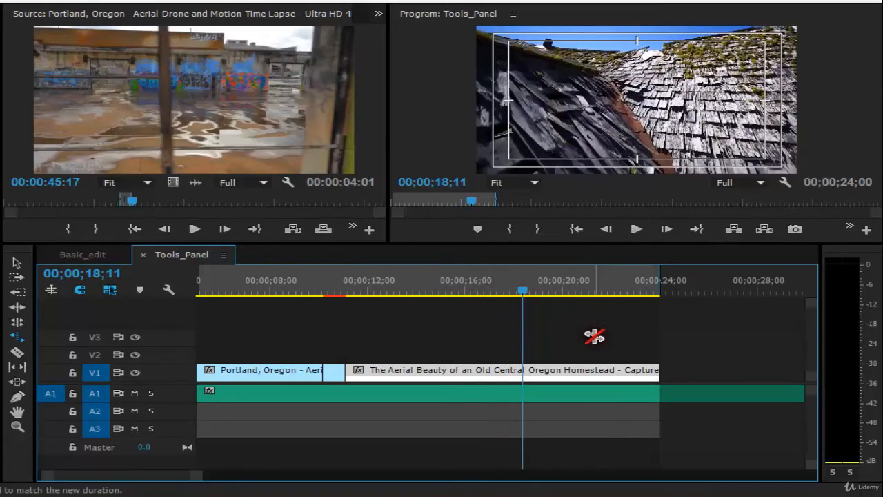
pyautogui.press('space')
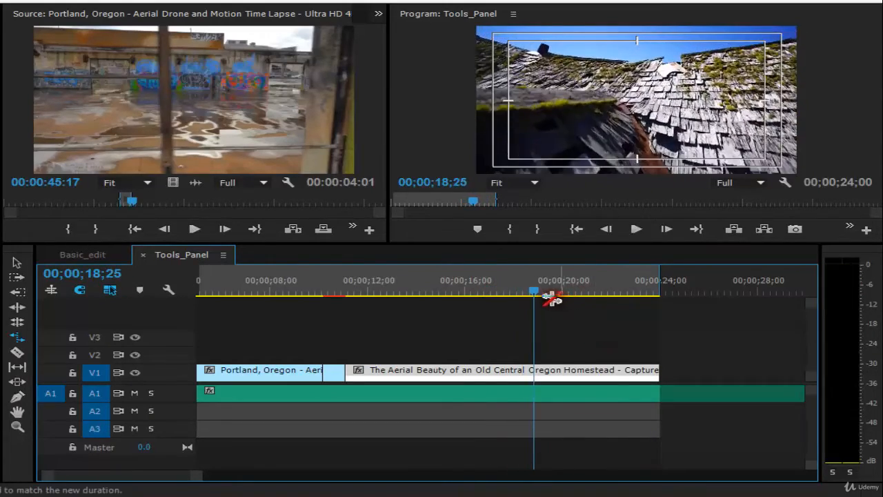
pyautogui.press('space')
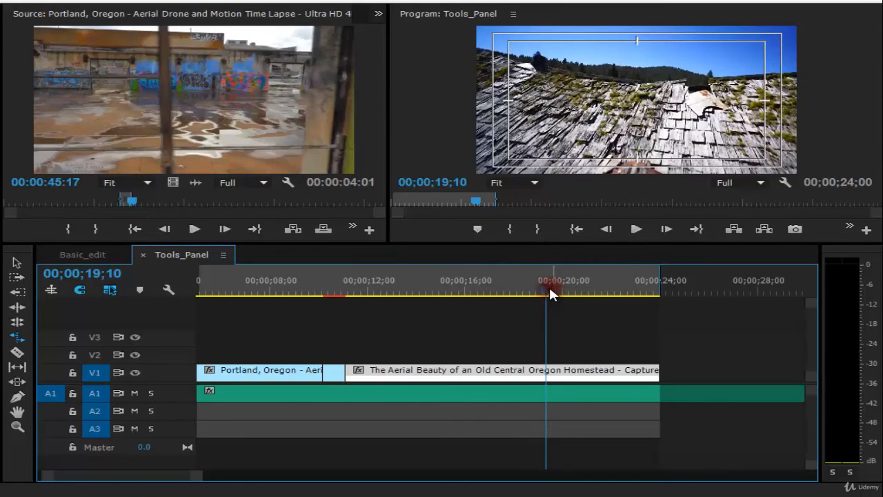
pyautogui.hotkey('ctrl', 'z')
# Play the shortened Aerial Beauty clip from about 00;00;12;00 and save the project
pyautogui.moveTo(406, 286); pyautogui.dragTo(371, 295)
pyautogui.press('space')
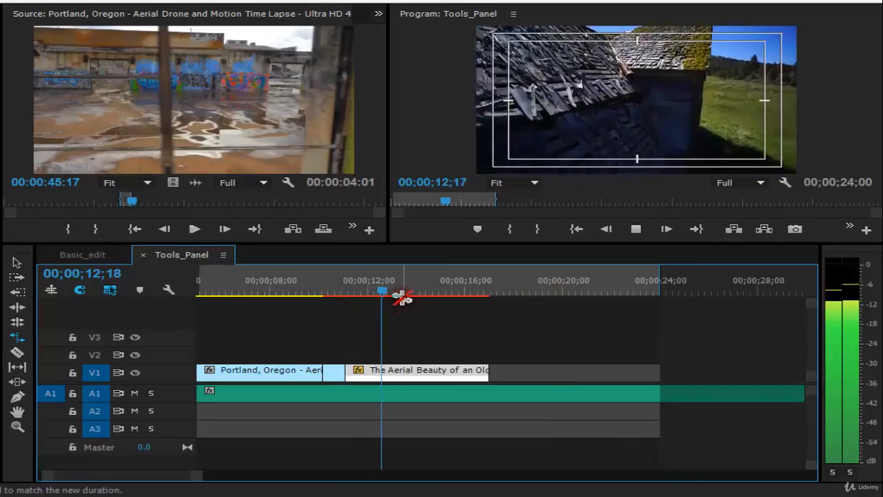
pyautogui.press('space')
pyautogui.click(368, 282)
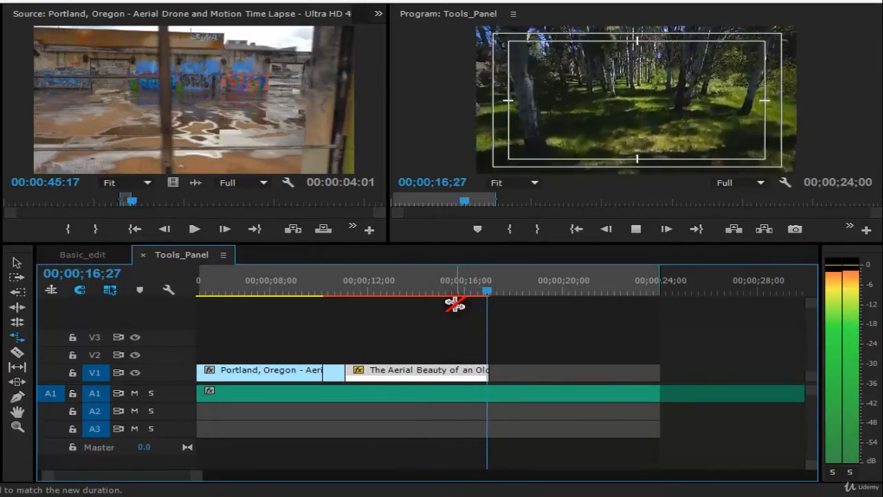
pyautogui.click(436, 290)
pyautogui.hotkey('ctrl', 's')
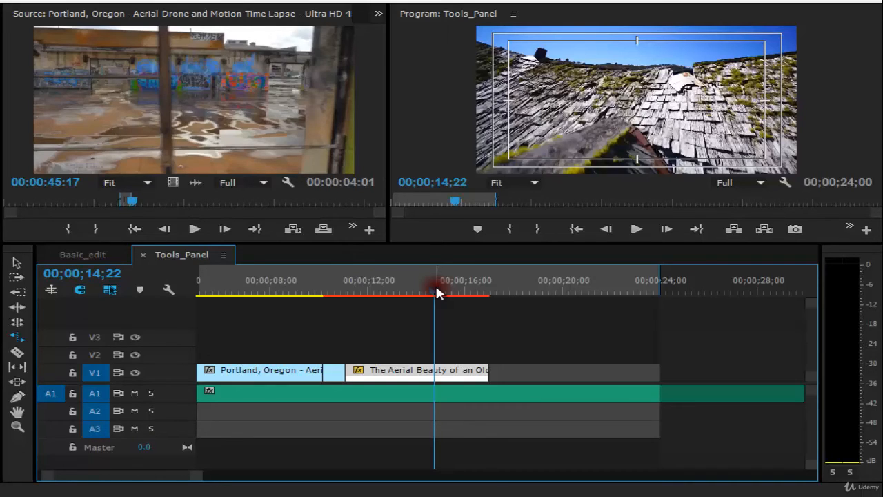
# Try to rate-stretch the short Snail clip's end against the adjacent Aerial Beauty clip
pyautogui.click(325, 278)
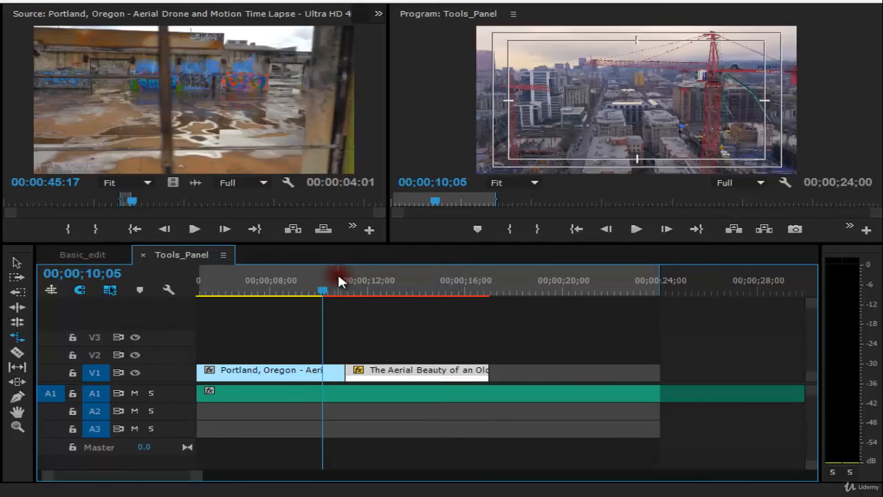
pyautogui.press('=')
pyautogui.click(518, 279)
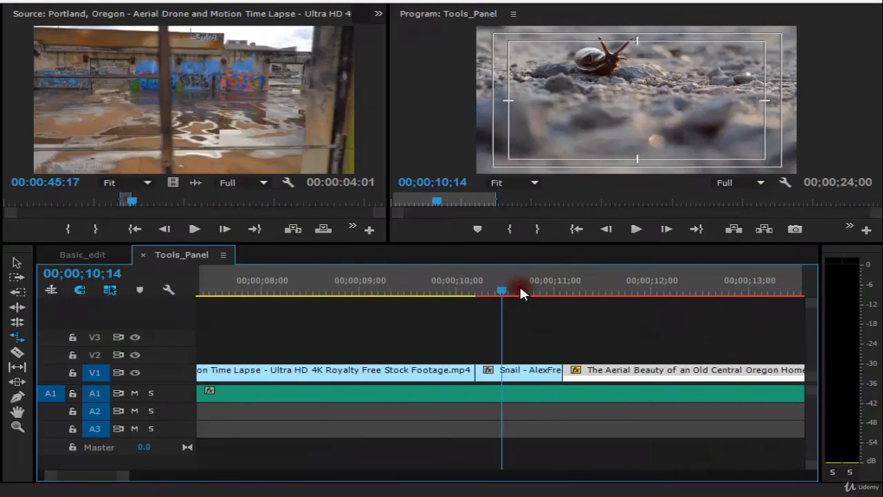
pyautogui.press('\\')
pyautogui.press('v')
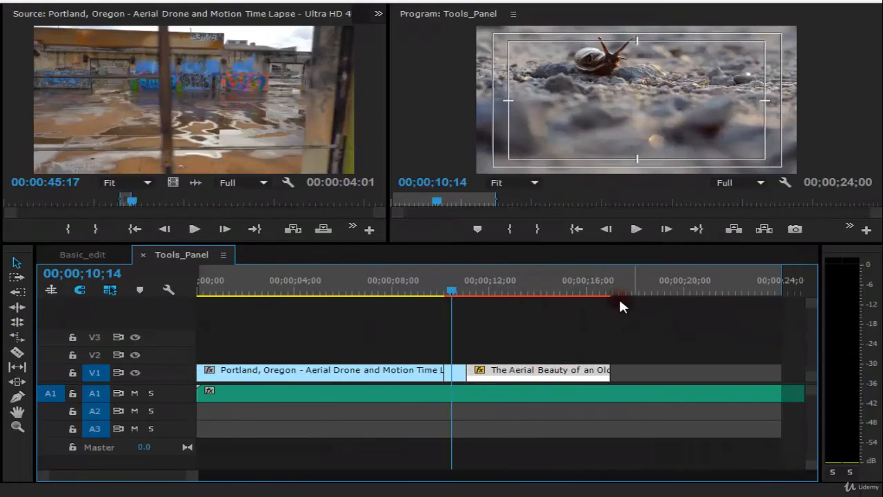
pyautogui.click(458, 287)
pyautogui.press('=')
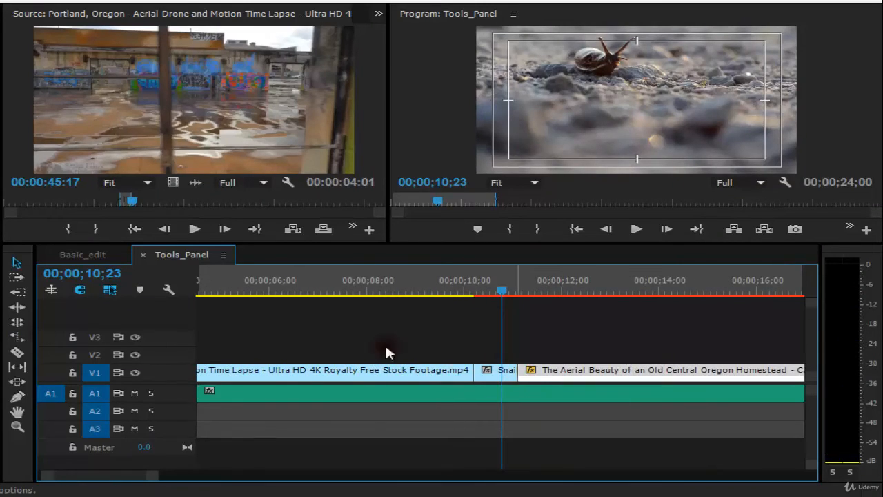
pyautogui.click(21, 338)
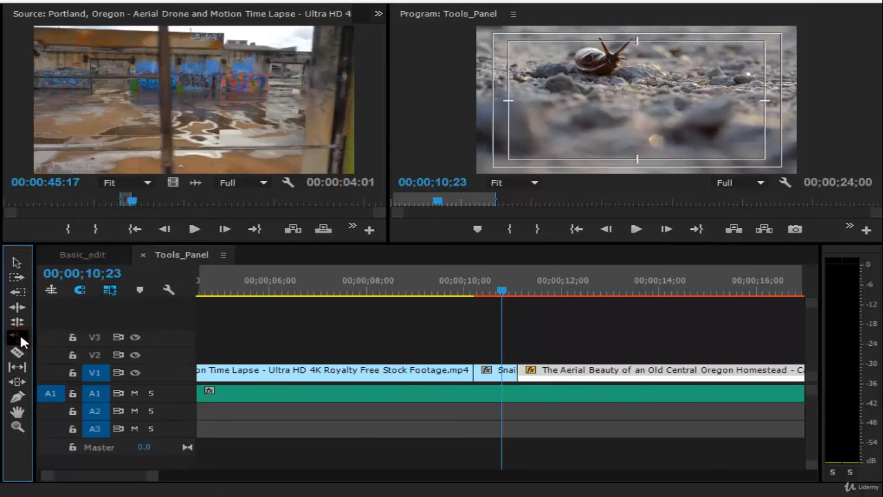
pyautogui.click(512, 370)
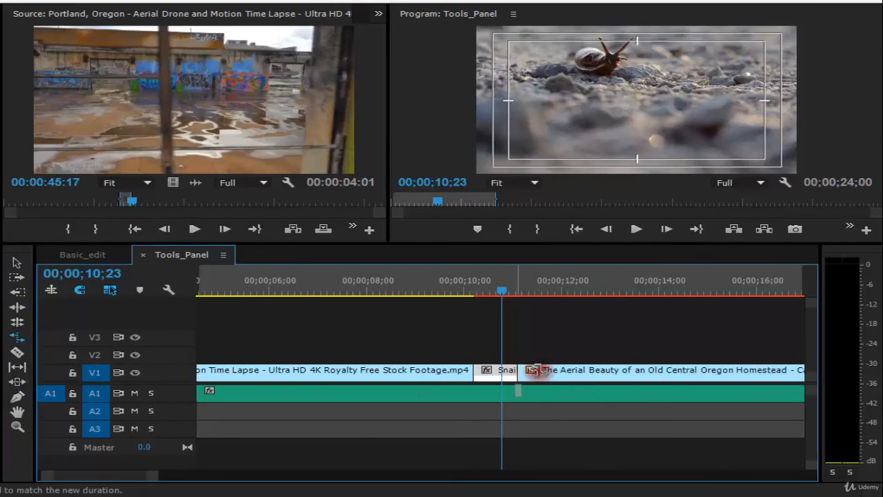
pyautogui.moveTo(512, 370); pyautogui.dragTo(592, 370)
pyautogui.press('-')
pyautogui.press('=')
pyautogui.moveTo(515, 371); pyautogui.dragTo(561, 370)
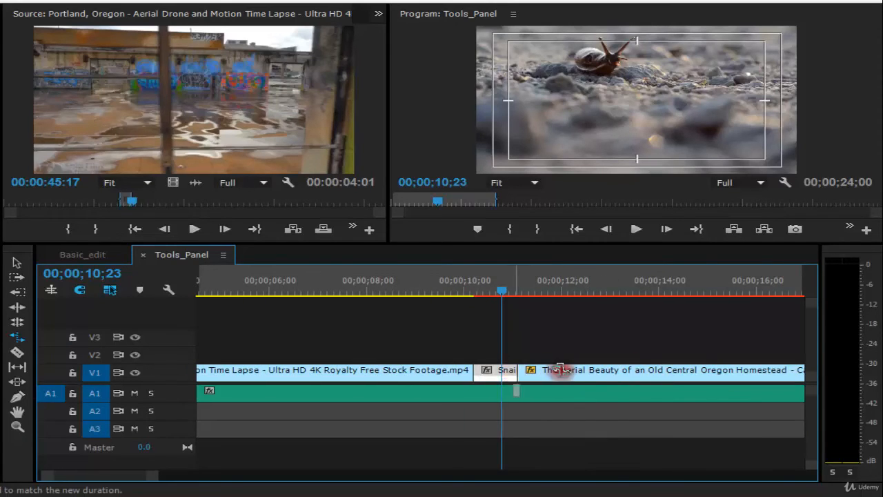
# Open the Snail clip in the Source Monitor and slide the Aerial Beauty clip later, leaving a gap after Snail
pyautogui.doubleClick(516, 370)
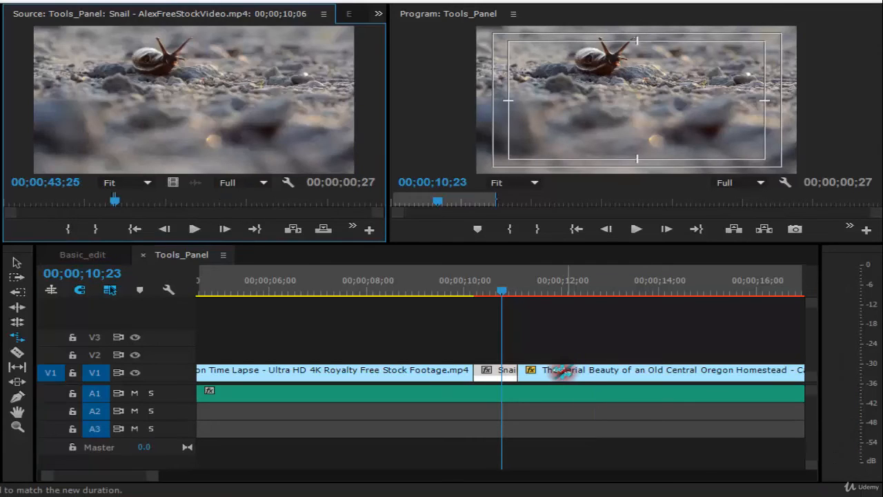
pyautogui.press('v')
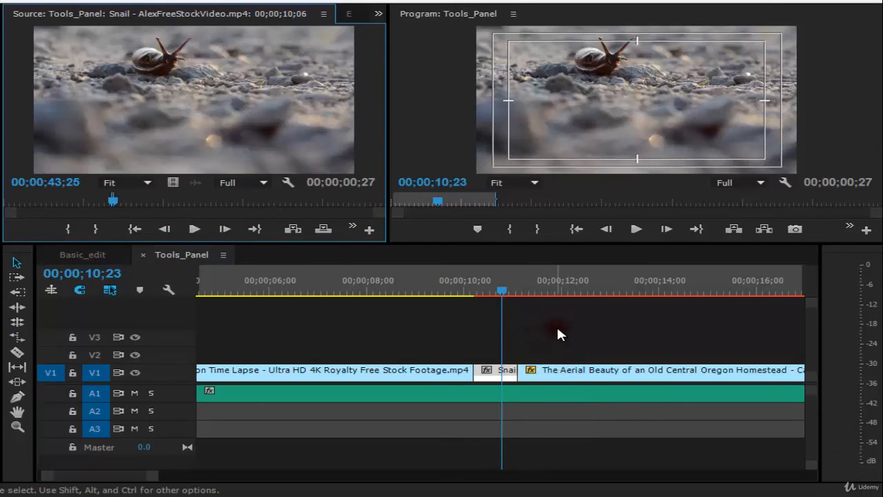
pyautogui.click(559, 335)
pyautogui.press('-')
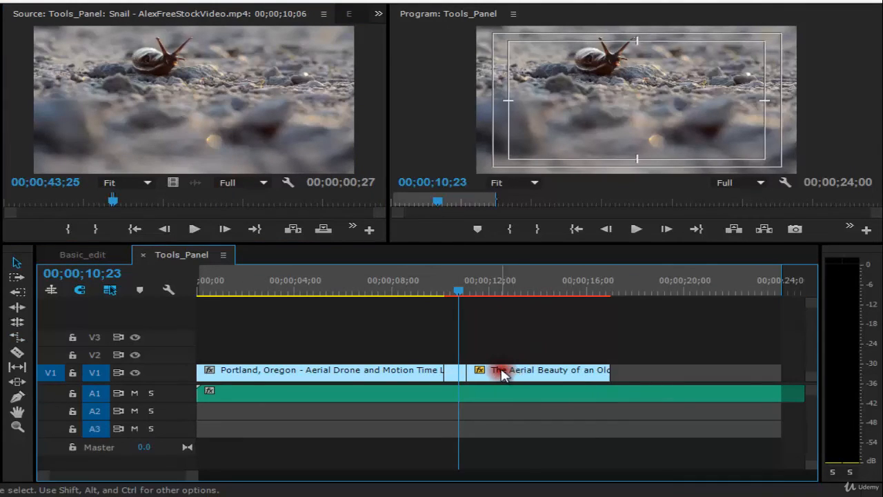
pyautogui.click(502, 372)
pyautogui.press('=')
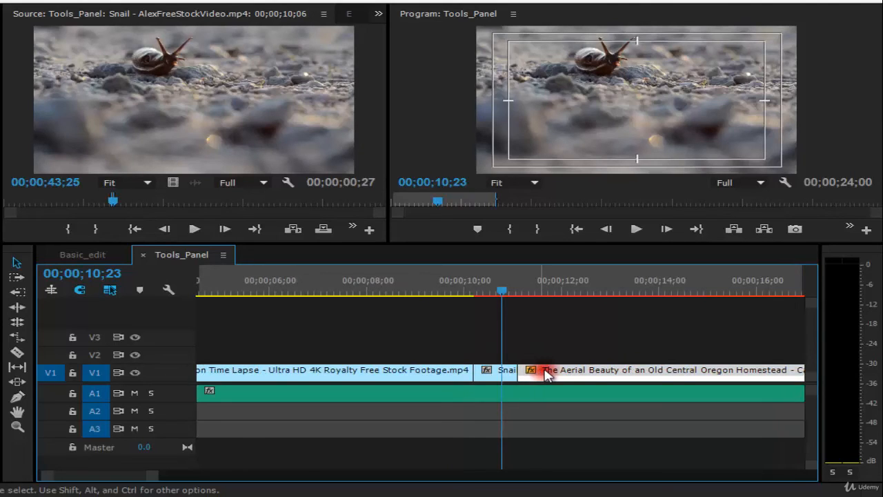
pyautogui.moveTo(546, 372); pyautogui.dragTo(571, 370)
pyautogui.moveTo(500, 296); pyautogui.dragTo(497, 296)
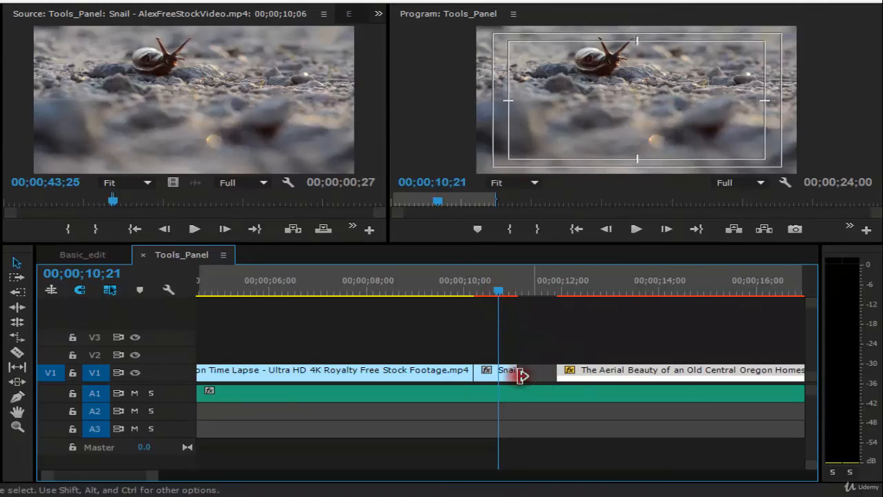
# Rate-stretch the Snail clip's end to fill the gap up to the Aerial Beauty clip
pyautogui.click(17, 336)
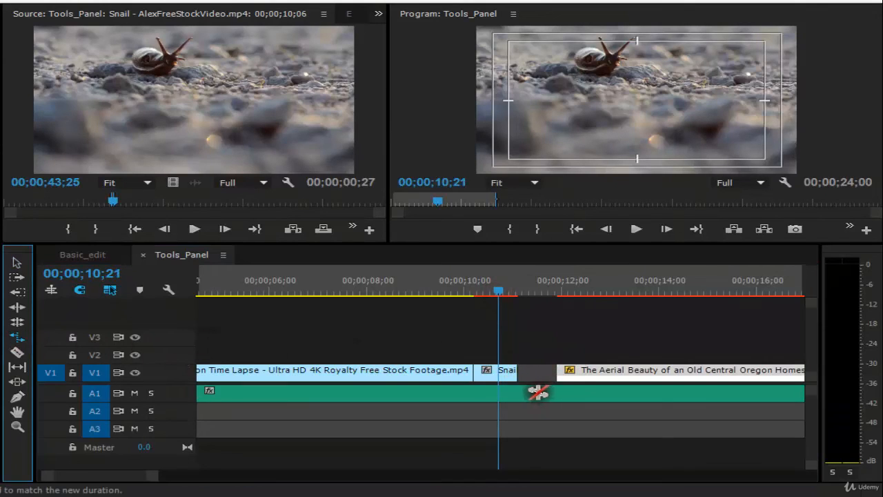
pyautogui.moveTo(514, 370); pyautogui.dragTo(531, 310)
pyautogui.press('space')
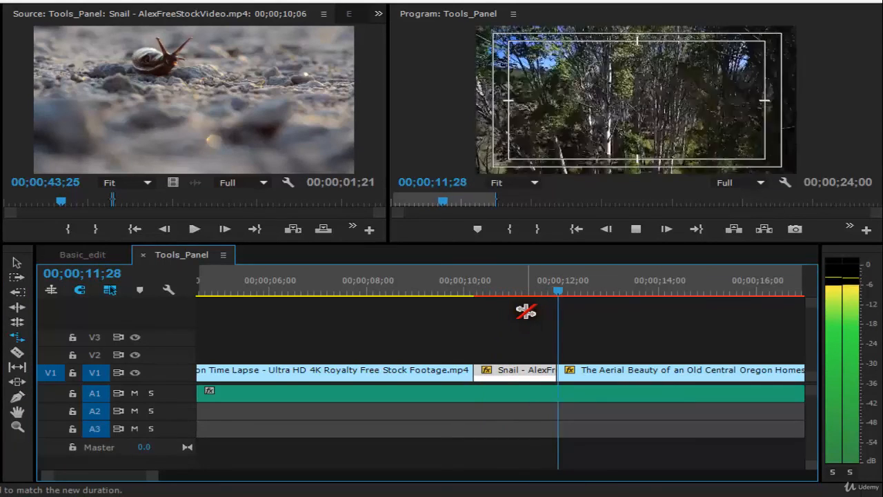
# Play back the stretched Snail clip and its cut into the Aerial Beauty clip
pyautogui.moveTo(461, 291); pyautogui.dragTo(442, 291)
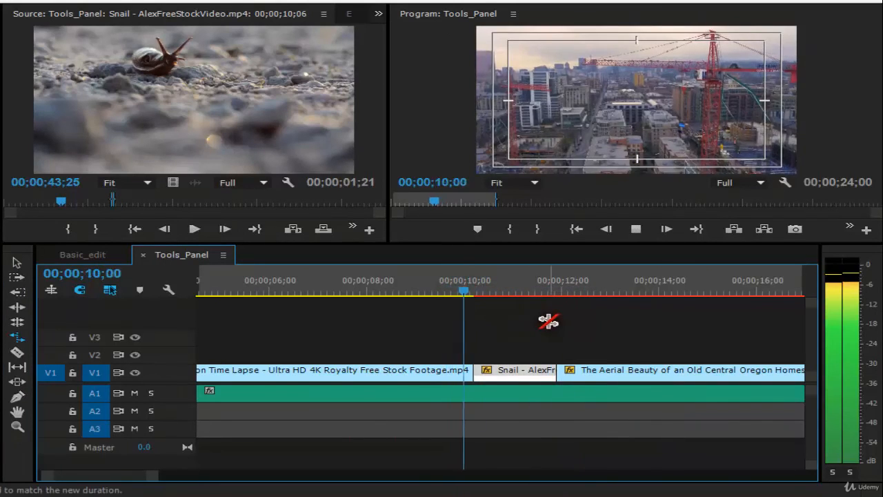
pyautogui.press('space')
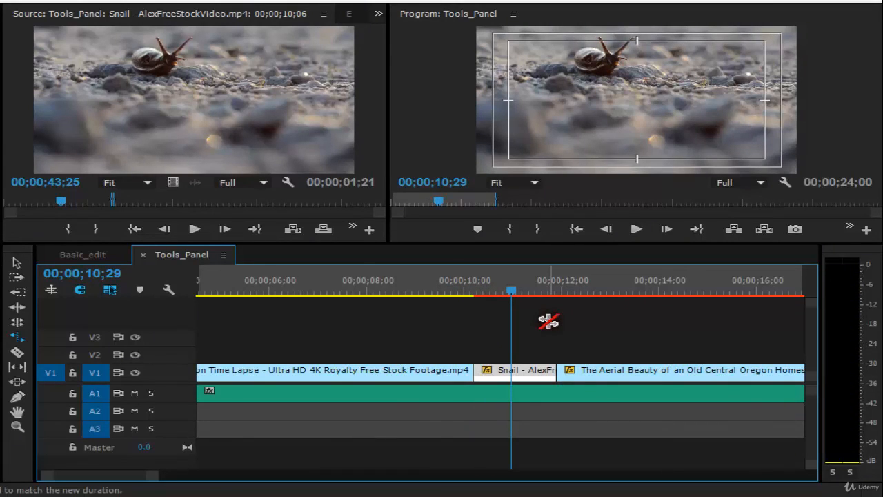
pyautogui.press('space')
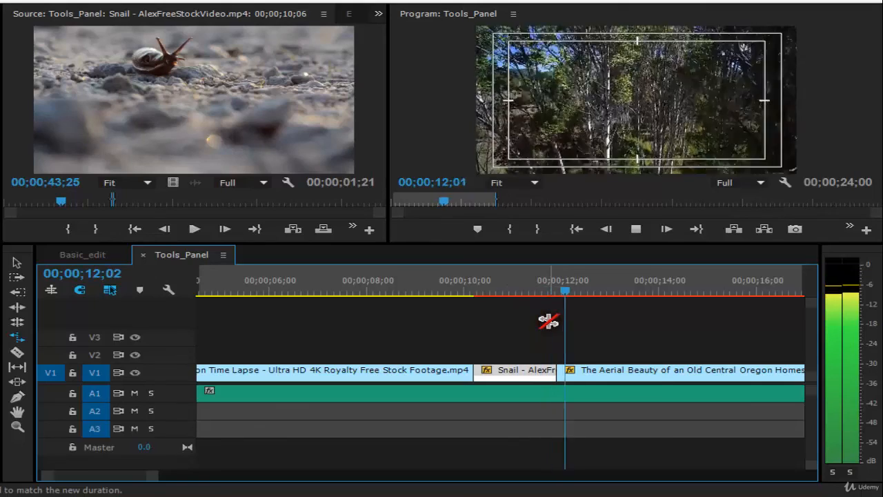
pyautogui.press('\\')
pyautogui.press('space')
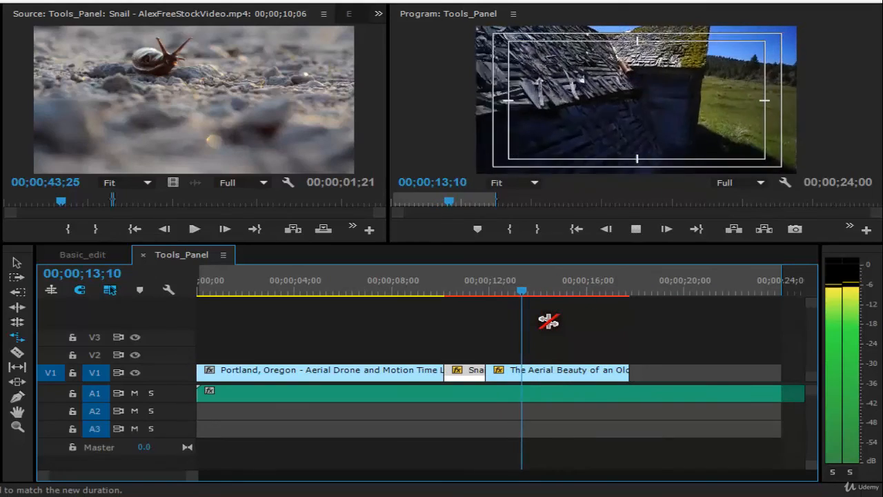
pyautogui.press('space')
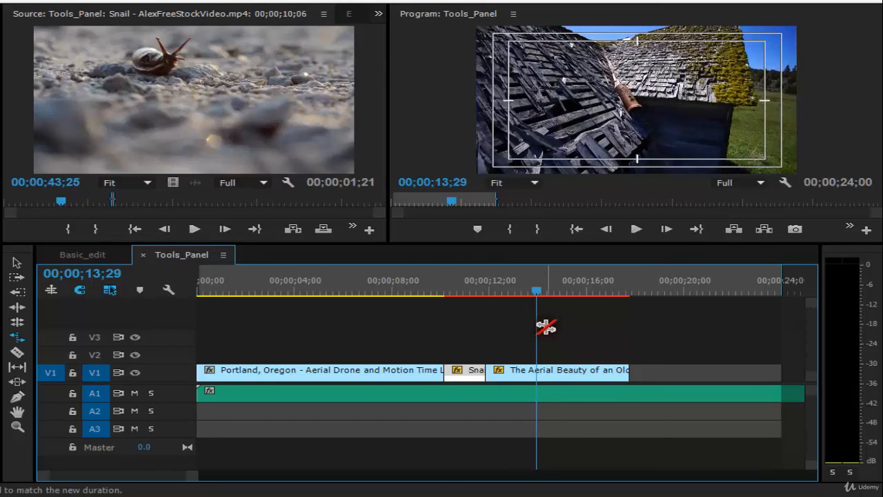
pyautogui.press('space')
pyautogui.press('space')
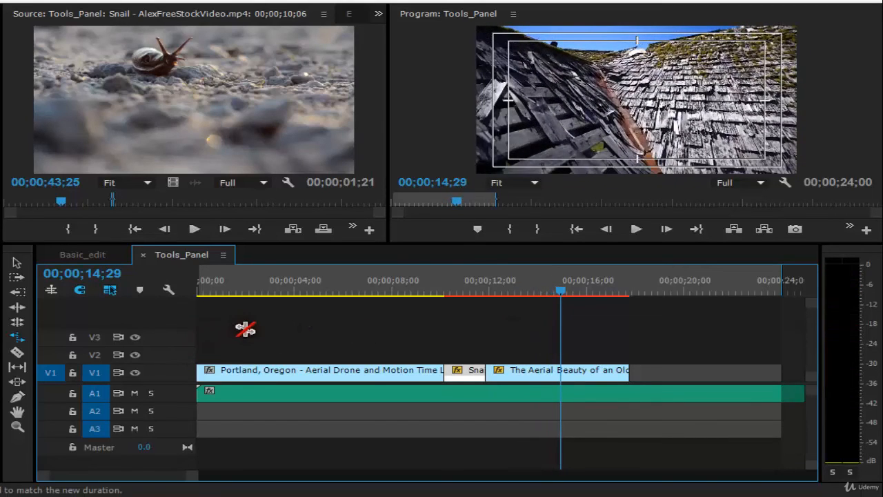
# Cut the Aerial Beauty clip with the Razor tool at about 00;00;16;00
pyautogui.click(20, 355)
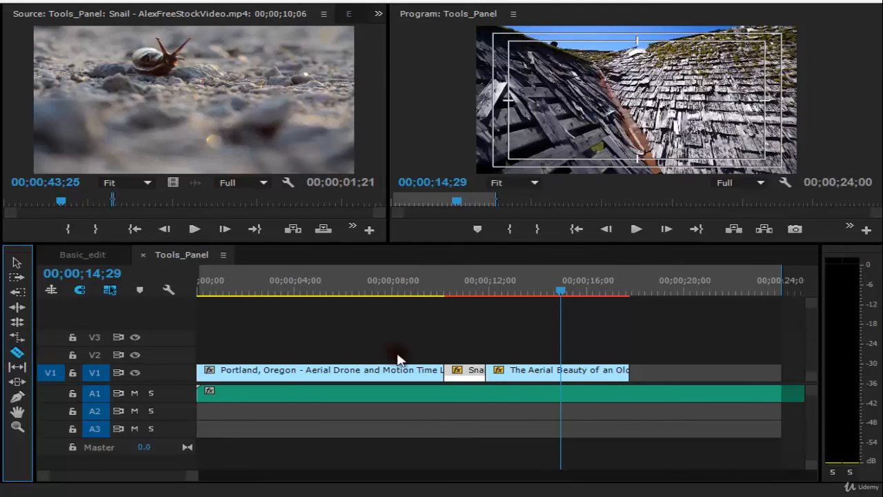
pyautogui.click(591, 374)
pyautogui.click(572, 374)
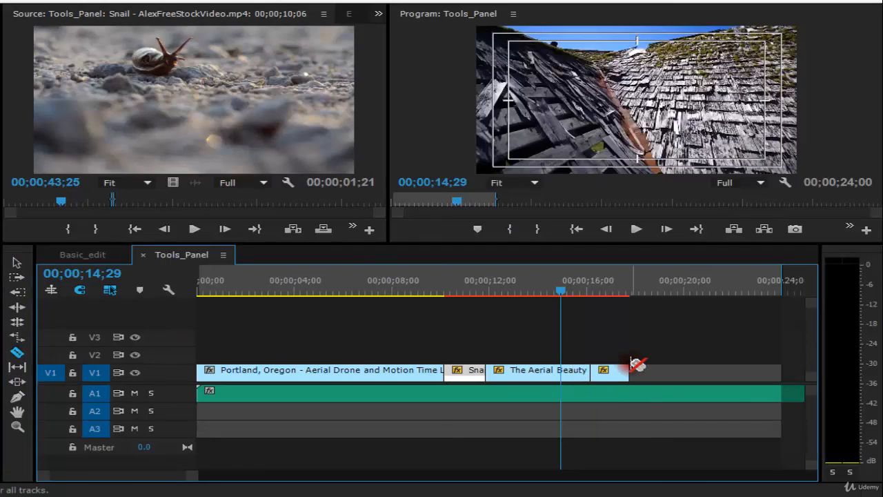